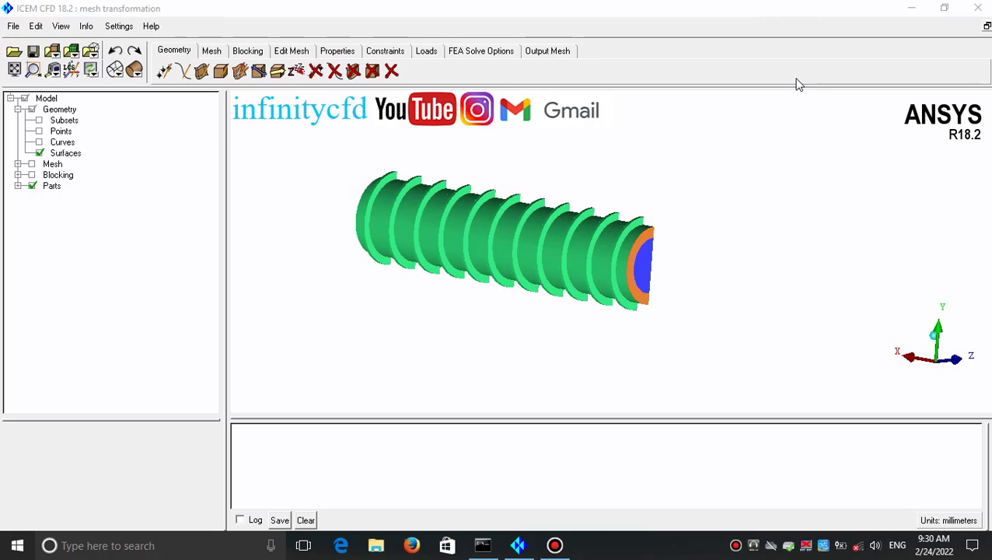
Show the geometry's points and curves together with its surfaces, and render the surfaces transparent
{"action": "left_click", "coordinate": [947, 365]}
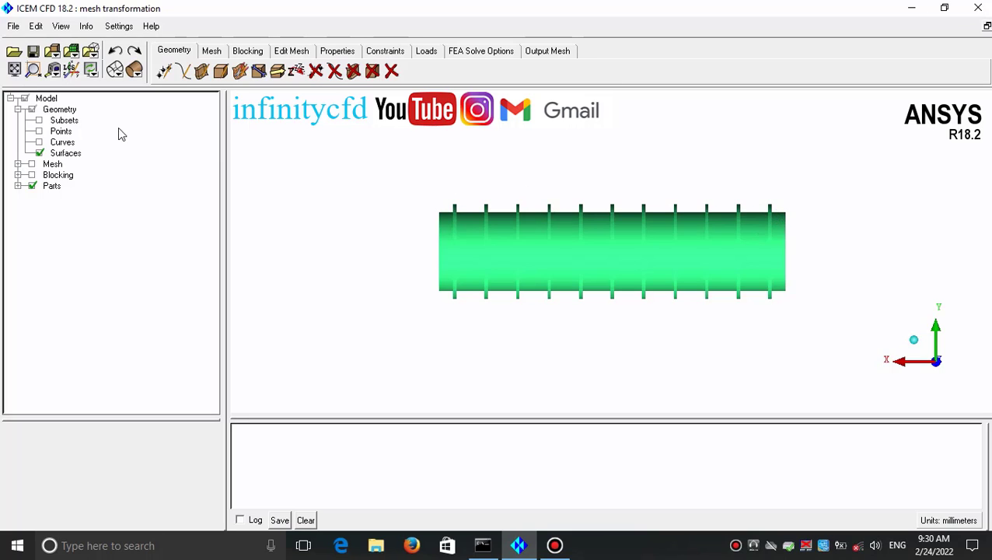
{"action": "left_click", "coordinate": [39, 142]}
{"action": "left_click", "coordinate": [39, 131]}
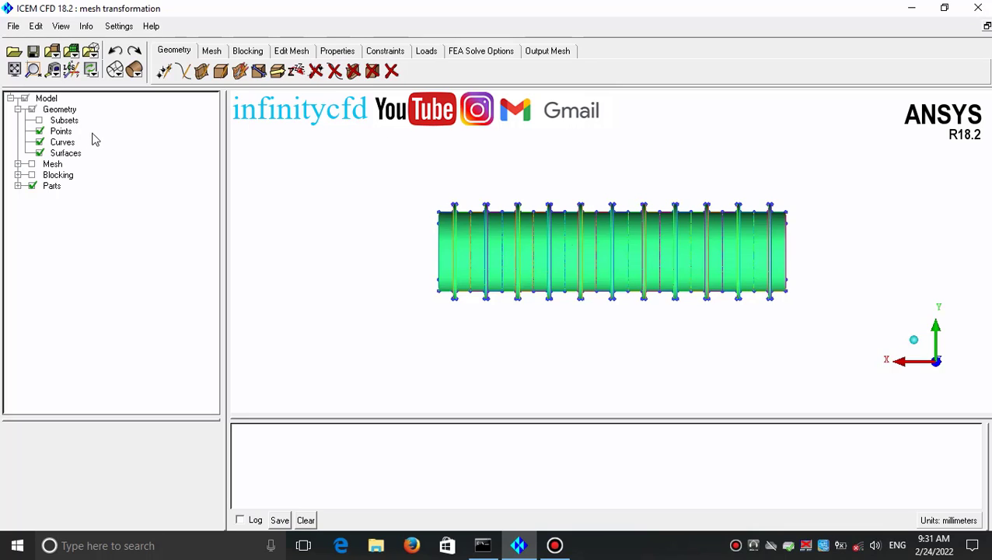
{"action": "right_click", "coordinate": [60, 152]}
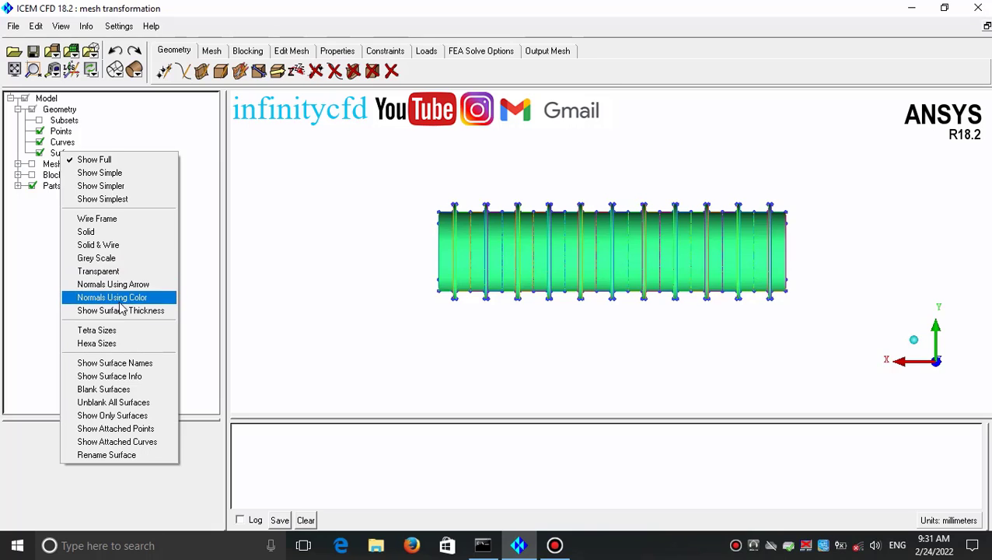
{"action": "left_click", "coordinate": [116, 272]}
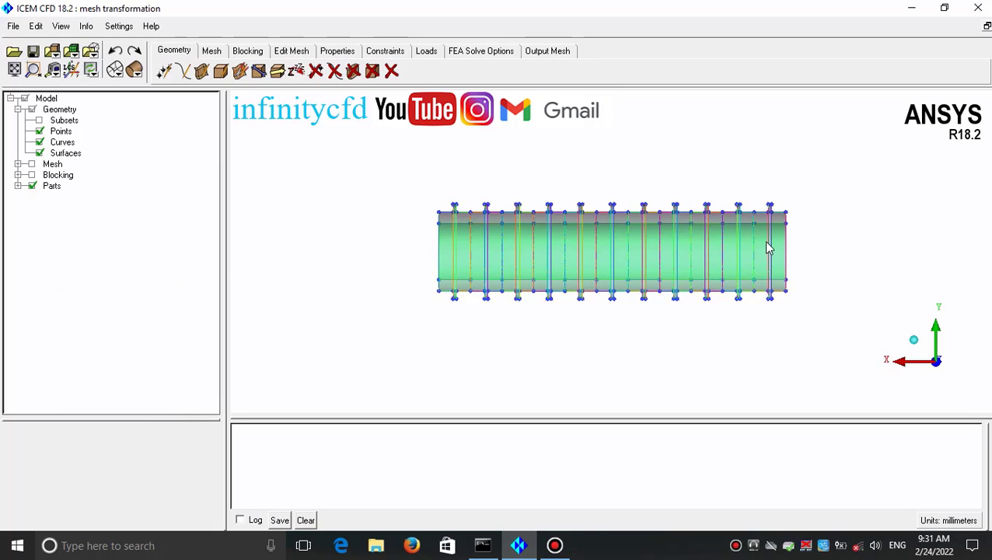
{"action": "left_click_drag", "start_coordinate": [768, 249], "coordinate": [665, 351]}
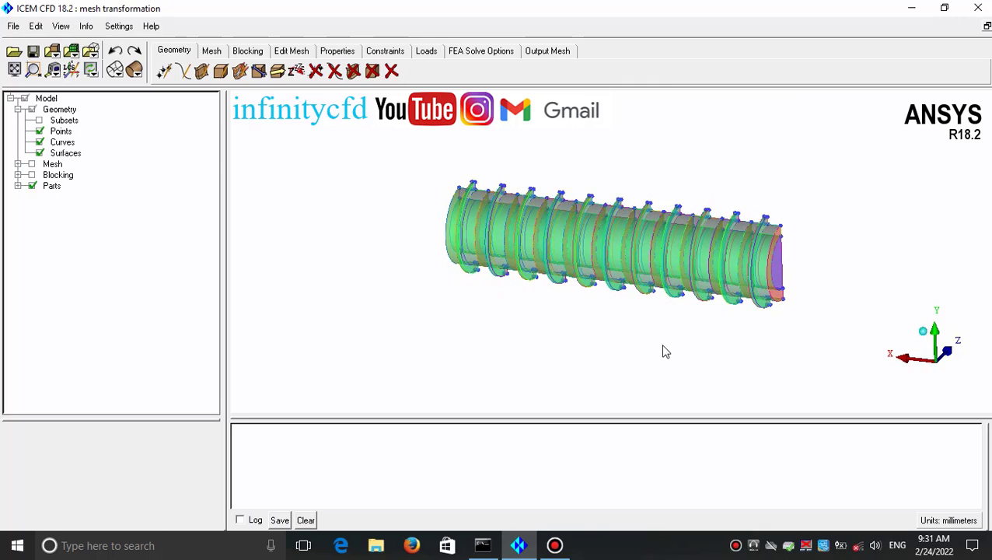
Display the blocking with its pre-mesh and recompute the pre-mesh
{"action": "left_click", "coordinate": [19, 175]}
{"action": "left_click", "coordinate": [31, 175]}
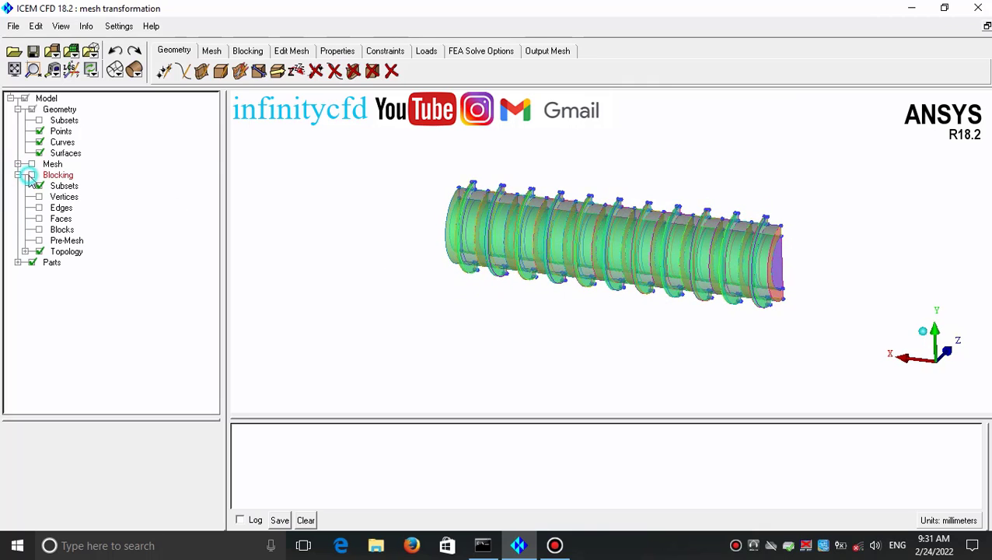
{"action": "left_click", "coordinate": [39, 241]}
{"action": "left_click", "coordinate": [364, 330]}
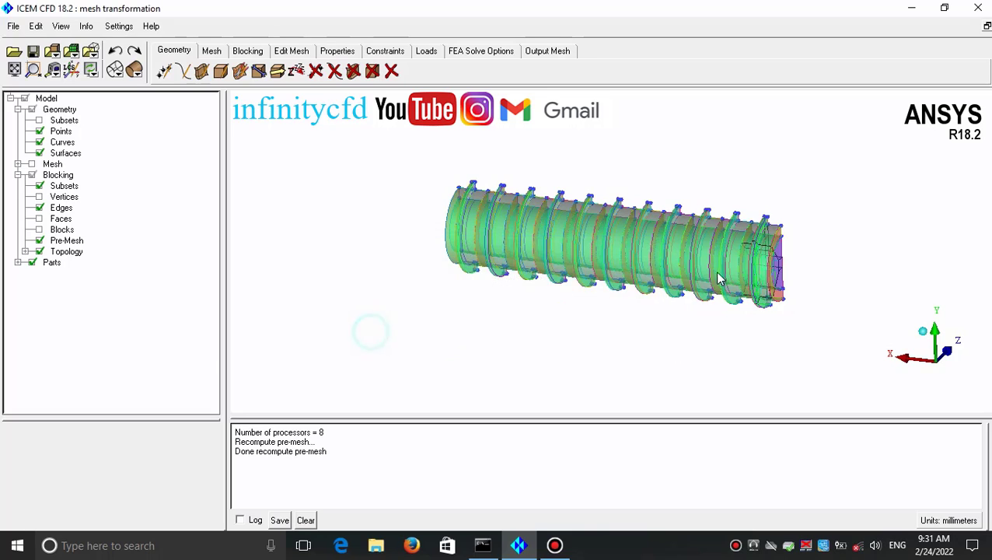
Convert the pre-mesh to an unstructured mesh, replacing the existing mesh
{"action": "right_click", "coordinate": [67, 240]}
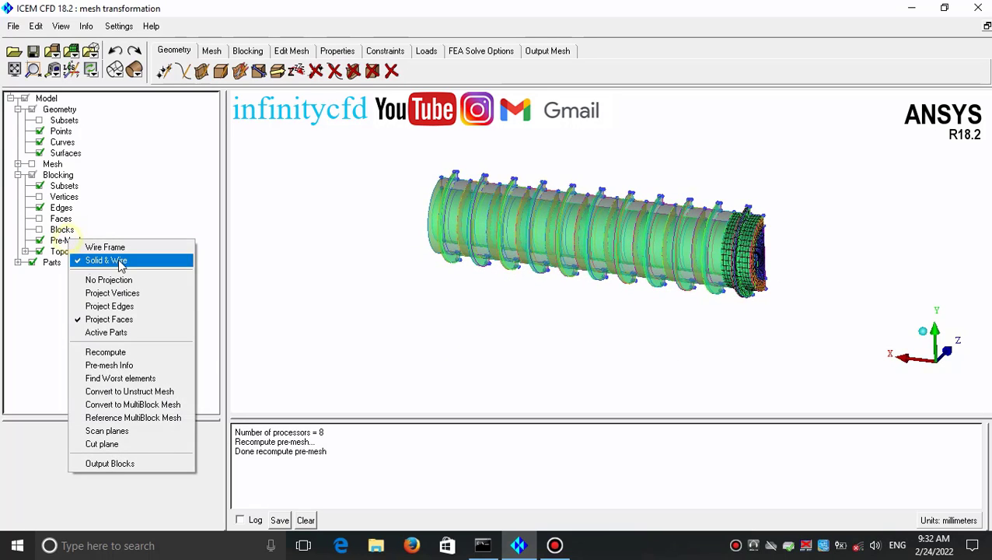
{"action": "left_click", "coordinate": [156, 391]}
{"action": "left_click", "coordinate": [498, 330]}
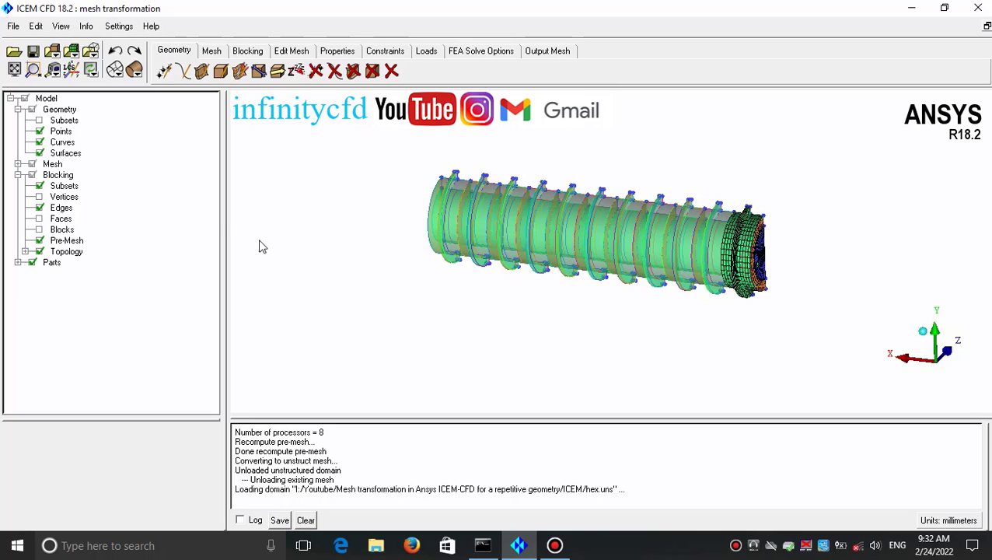
Turn on the display of the mesh's subsets, lines and volume elements, including the hexahedra
{"action": "left_click", "coordinate": [18, 164]}
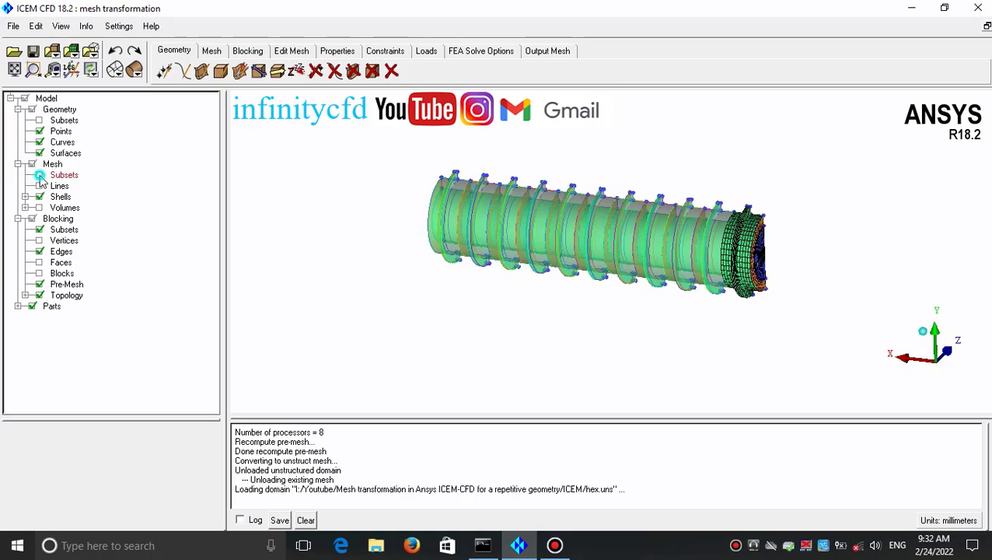
{"action": "left_click", "coordinate": [25, 208]}
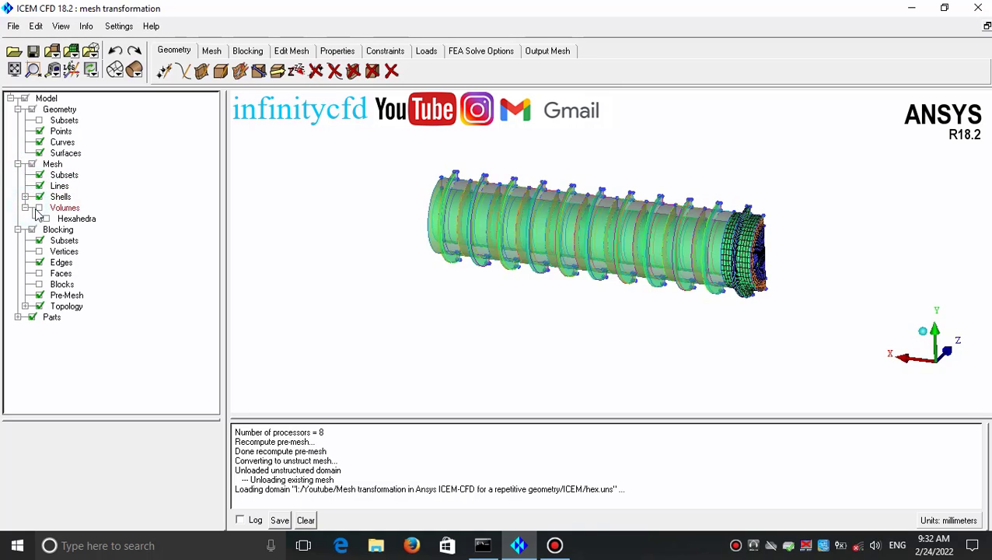
{"action": "left_click", "coordinate": [40, 207]}
Start a mesh translation and select all visible mesh elements for it
{"action": "left_click", "coordinate": [297, 53]}
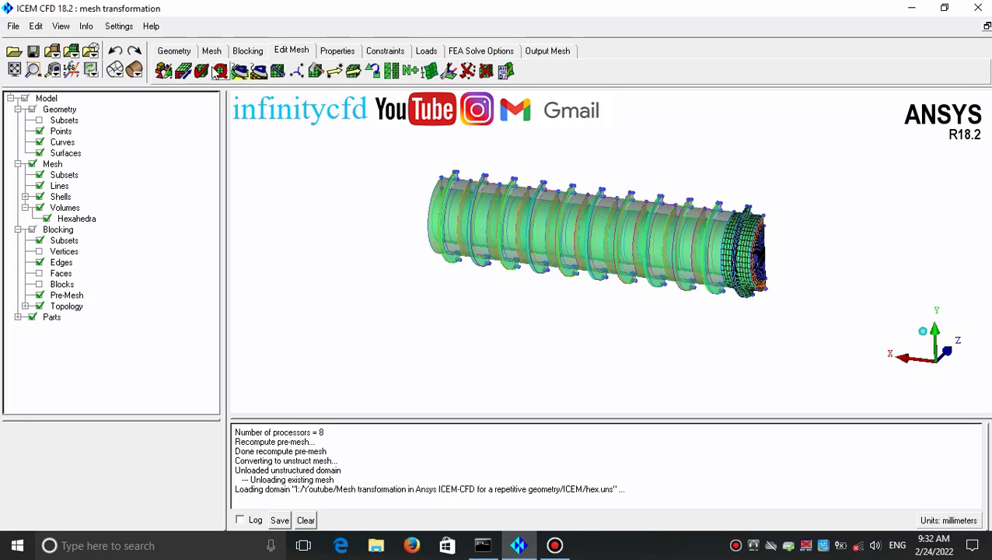
{"action": "left_click", "coordinate": [353, 70]}
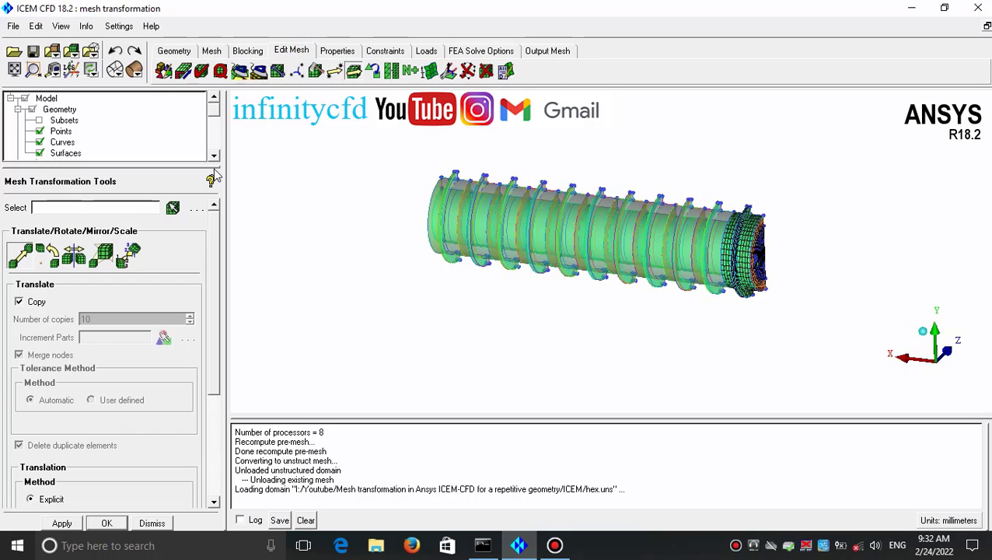
{"action": "left_click", "coordinate": [172, 209]}
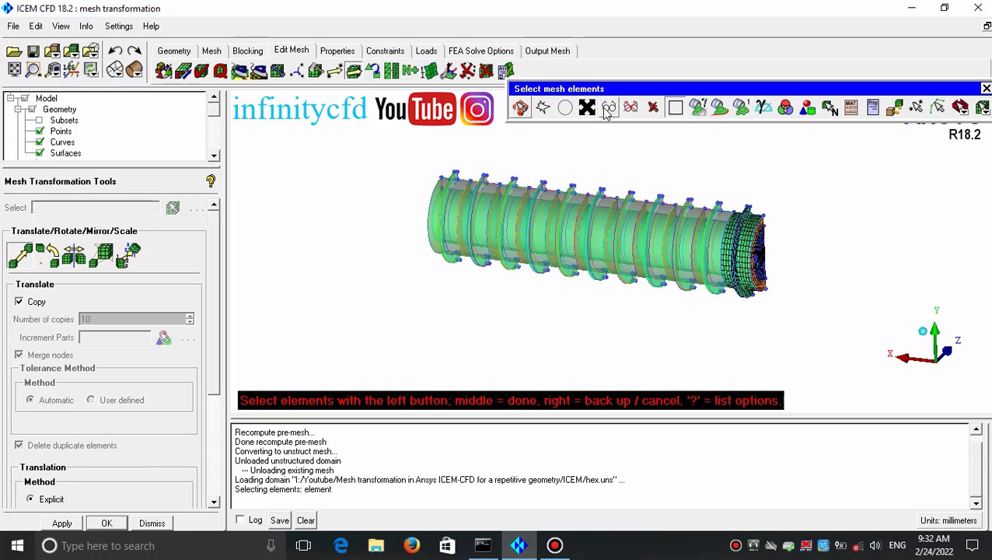
{"action": "left_click", "coordinate": [608, 108]}
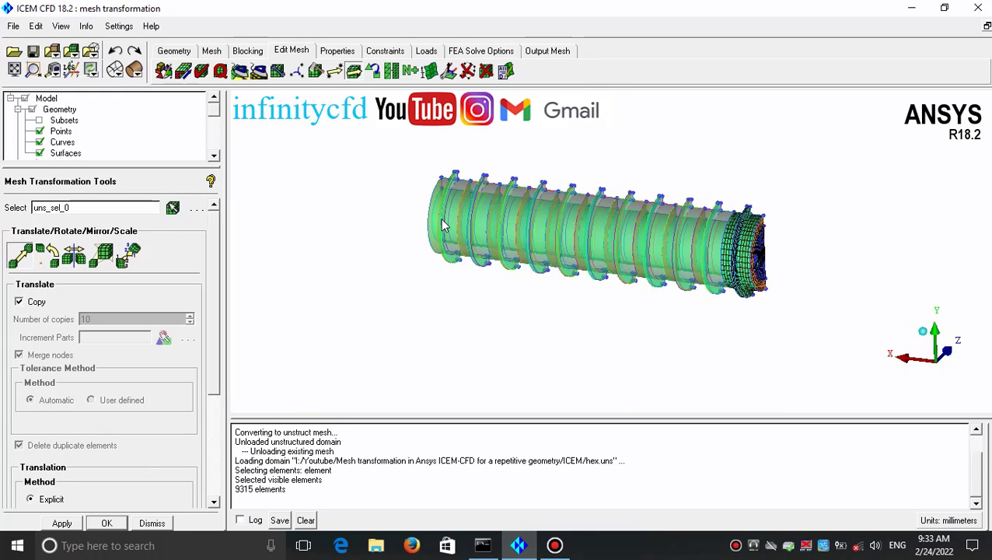
Set the translation to make 10 copies, merging nodes with automatic tolerance and deleting duplicate elements
{"action": "left_click", "coordinate": [36, 305]}
{"action": "left_click", "coordinate": [36, 305]}
{"action": "left_click", "coordinate": [93, 318]}
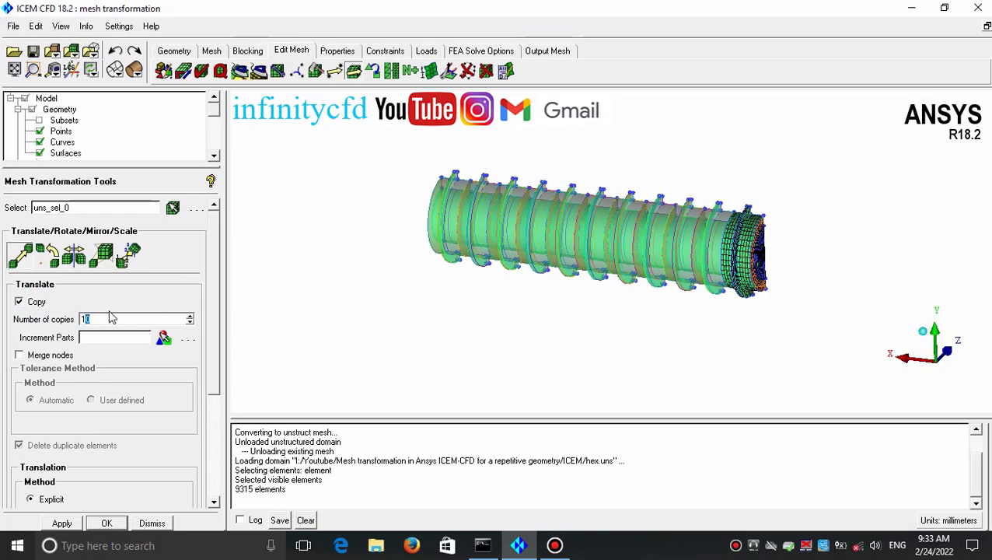
{"action": "double_click", "coordinate": [113, 317]}
{"action": "left_click", "coordinate": [117, 316]}
{"action": "left_click", "coordinate": [20, 354]}
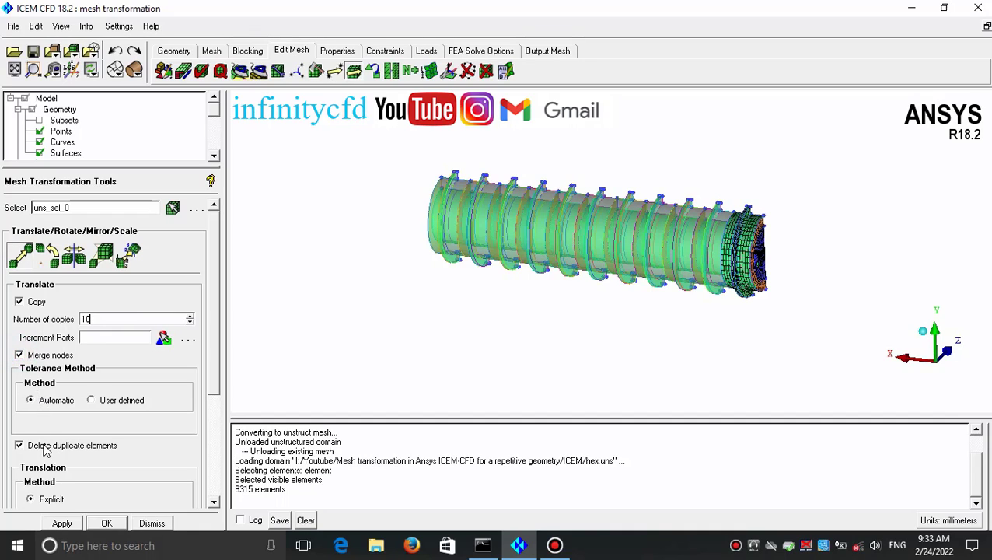
{"action": "left_click", "coordinate": [18, 446]}
Hide all geometry and examine both end faces of the single meshed fin segment
{"action": "left_click_drag", "start_coordinate": [549, 284], "coordinate": [350, 254]}
{"action": "left_click", "coordinate": [32, 109]}
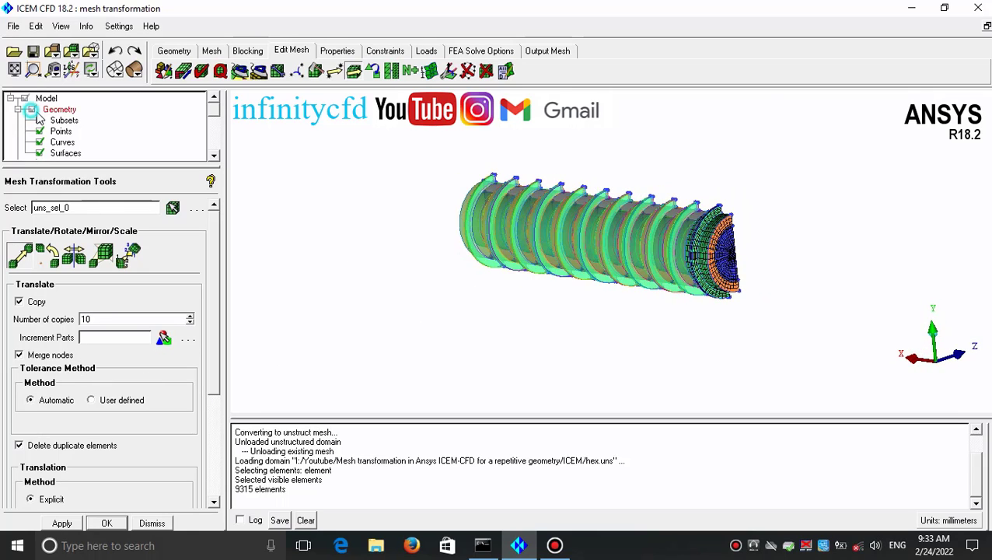
{"action": "left_click_drag", "start_coordinate": [468, 257], "coordinate": [576, 197]}
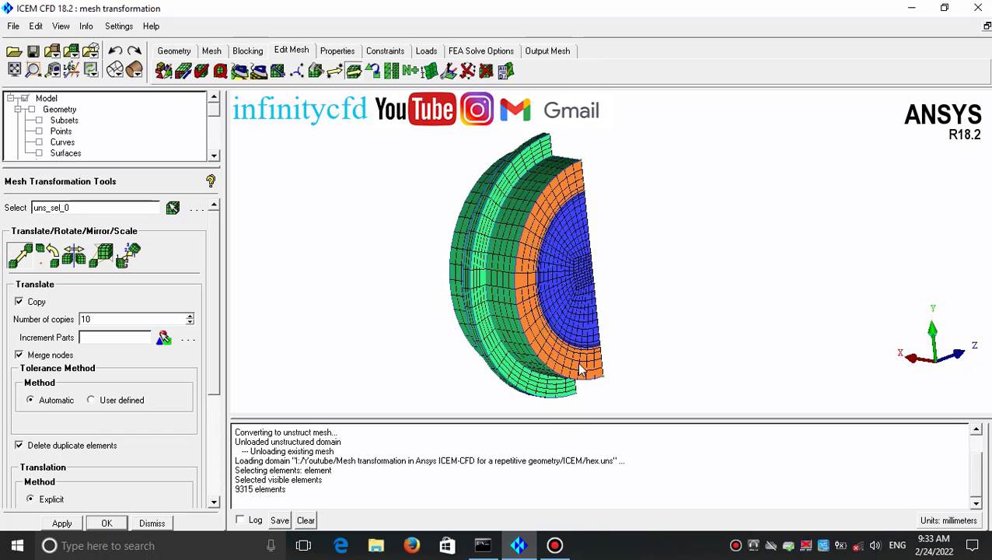
{"action": "left_click_drag", "start_coordinate": [522, 362], "coordinate": [714, 304]}
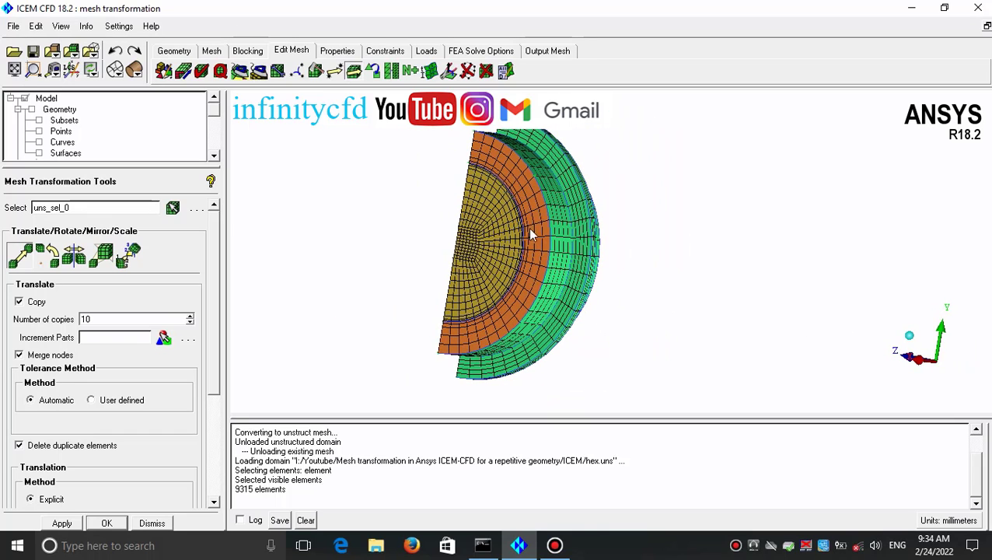
{"action": "left_click_drag", "start_coordinate": [519, 306], "coordinate": [580, 294]}
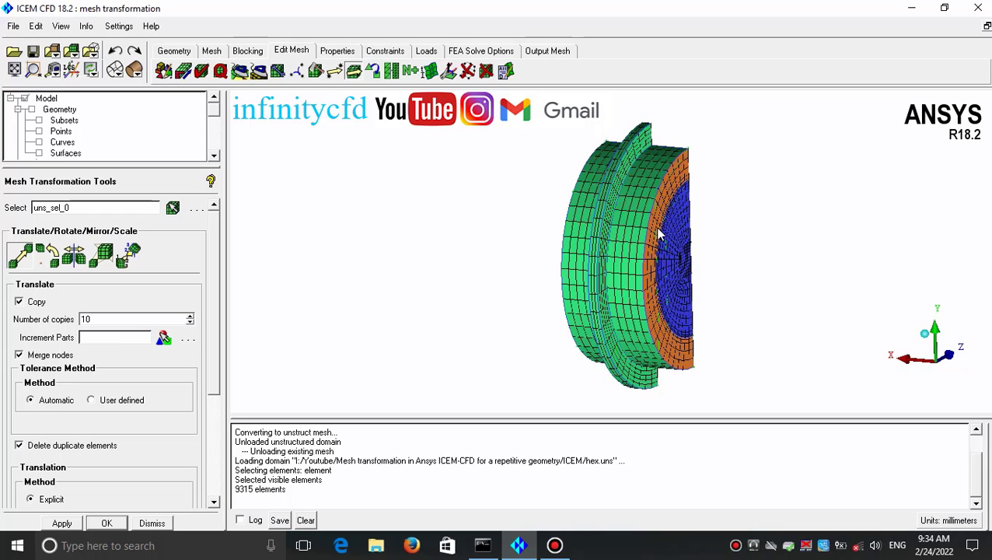
{"action": "left_click_drag", "start_coordinate": [672, 198], "coordinate": [627, 201]}
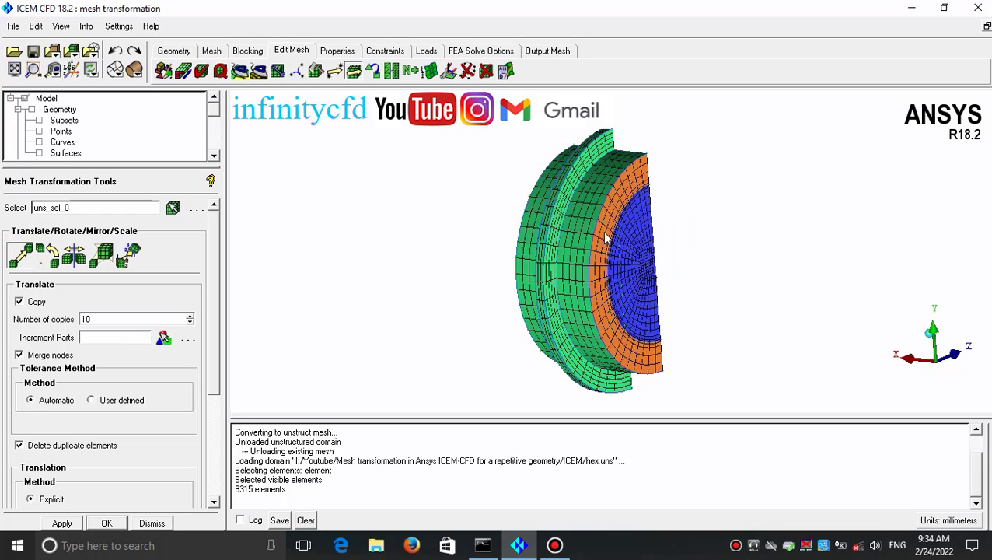
{"action": "left_click_drag", "start_coordinate": [598, 265], "coordinate": [912, 245]}
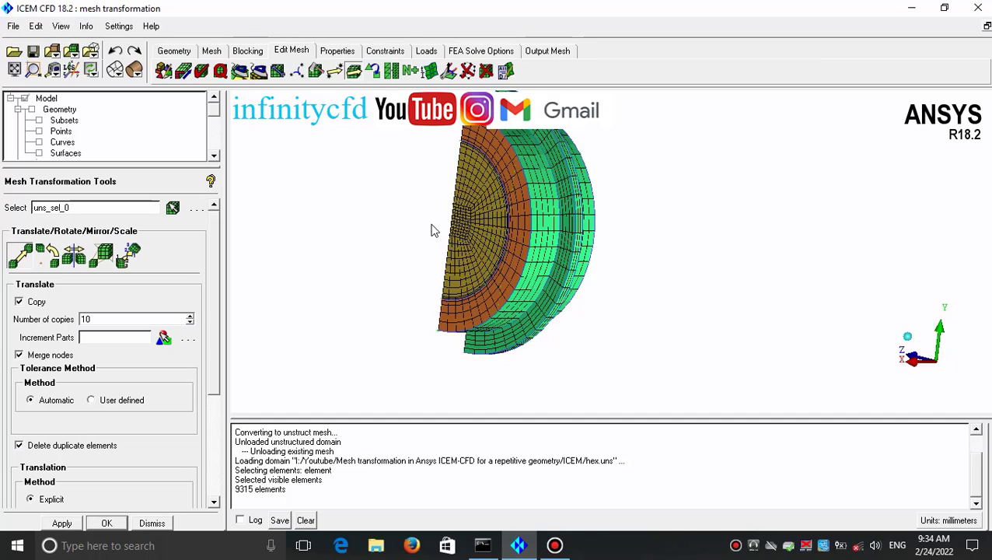
Keep the explicit translation method and reset the X offset to 0
{"action": "scroll", "coordinate": [215, 306], "scroll_direction": "down", "scroll_amount": 5}
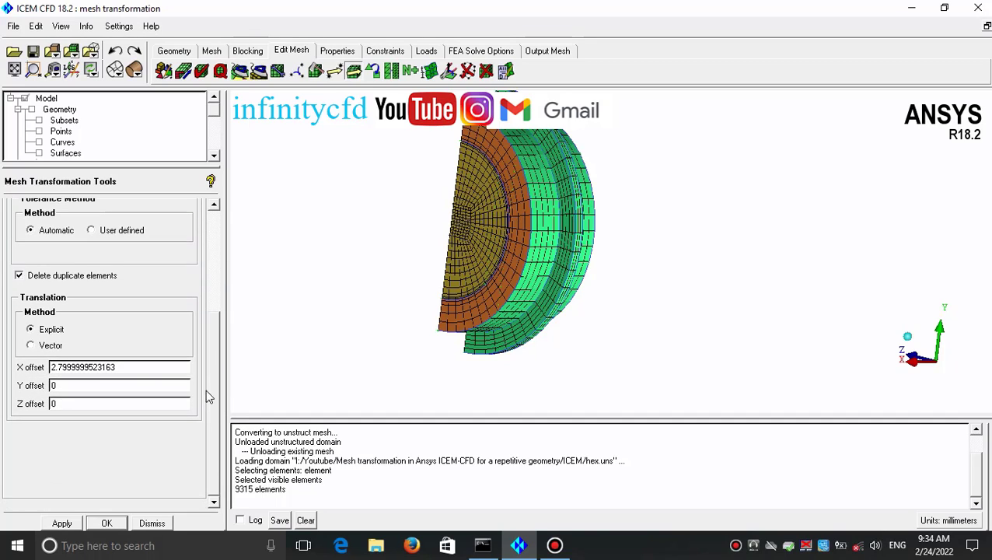
{"action": "left_click", "coordinate": [58, 334]}
{"action": "double_click", "coordinate": [123, 367]}
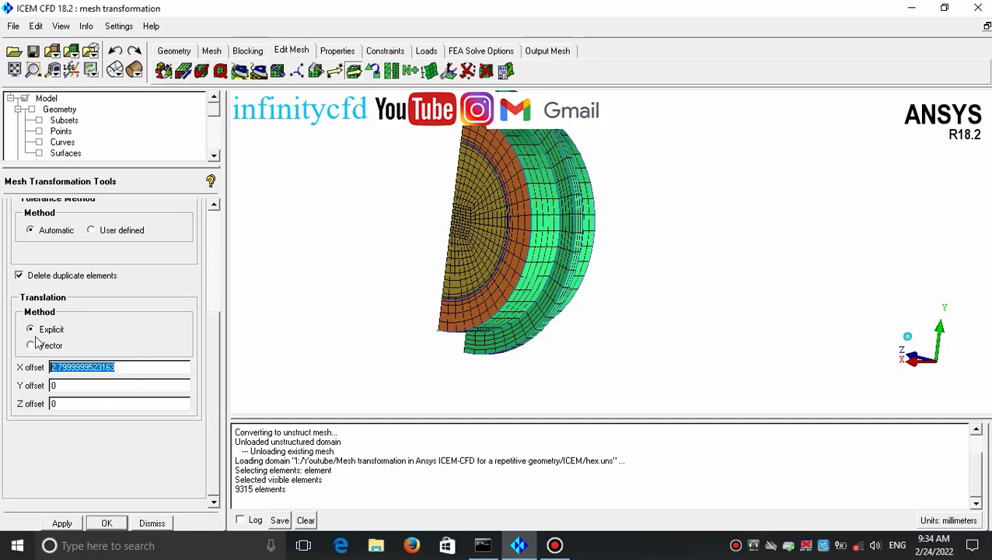
{"action": "type", "text": "0"}
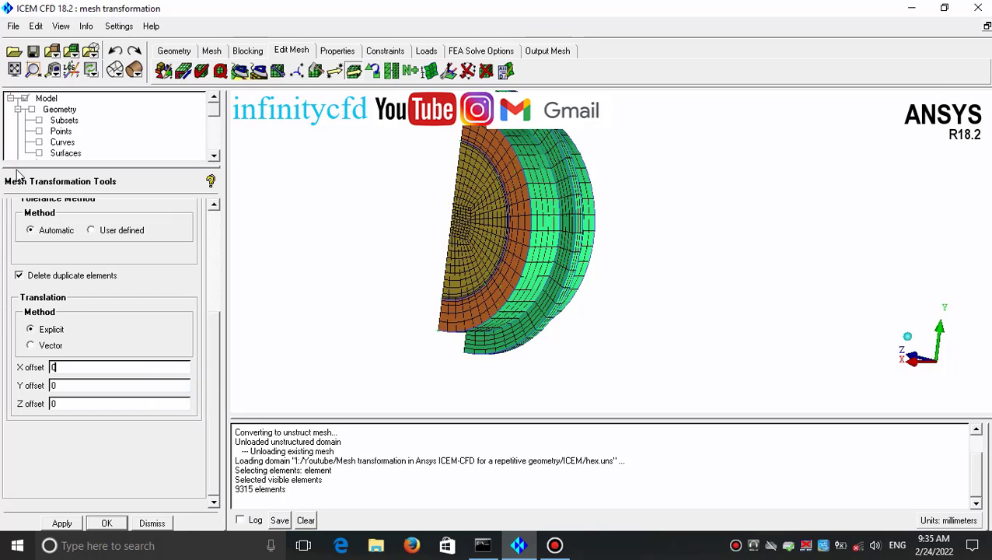
Show the geometry points and measure the distance between the upper end points on both sides of the meshed segment
{"action": "left_click", "coordinate": [53, 70]}
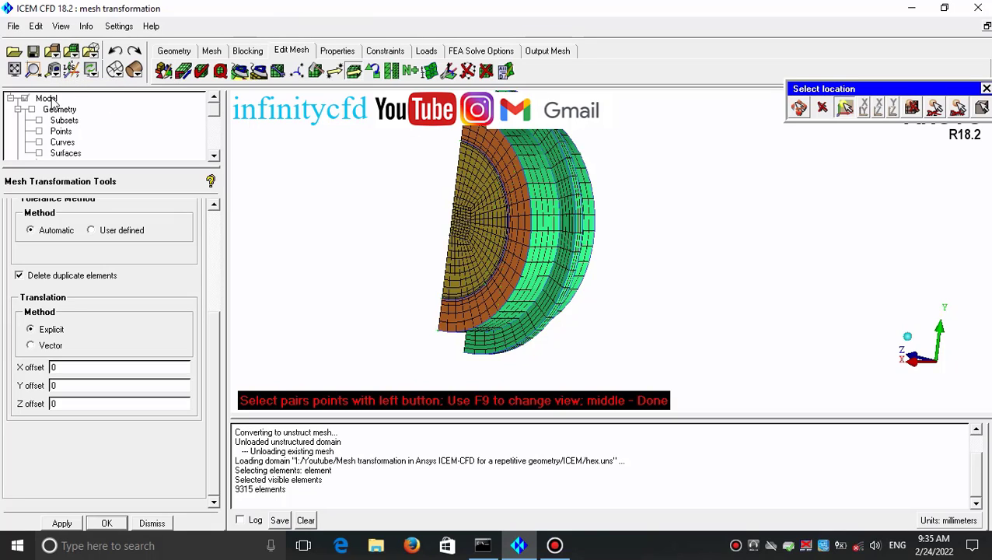
{"action": "left_click", "coordinate": [39, 131]}
{"action": "left_click_drag", "start_coordinate": [327, 189], "coordinate": [476, 162]}
{"action": "left_click", "coordinate": [471, 159]}
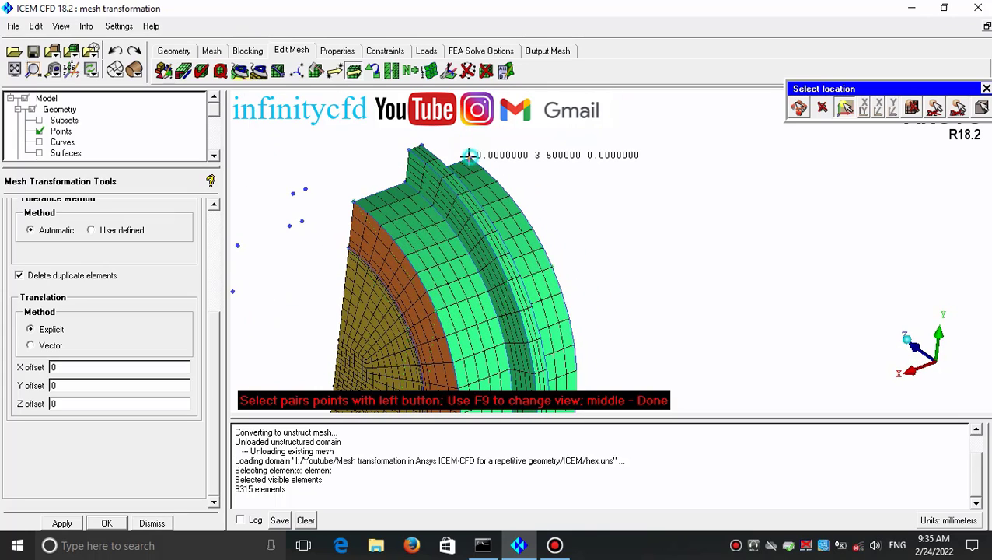
{"action": "left_click", "coordinate": [351, 199]}
{"action": "middle_click", "coordinate": [354, 203]}
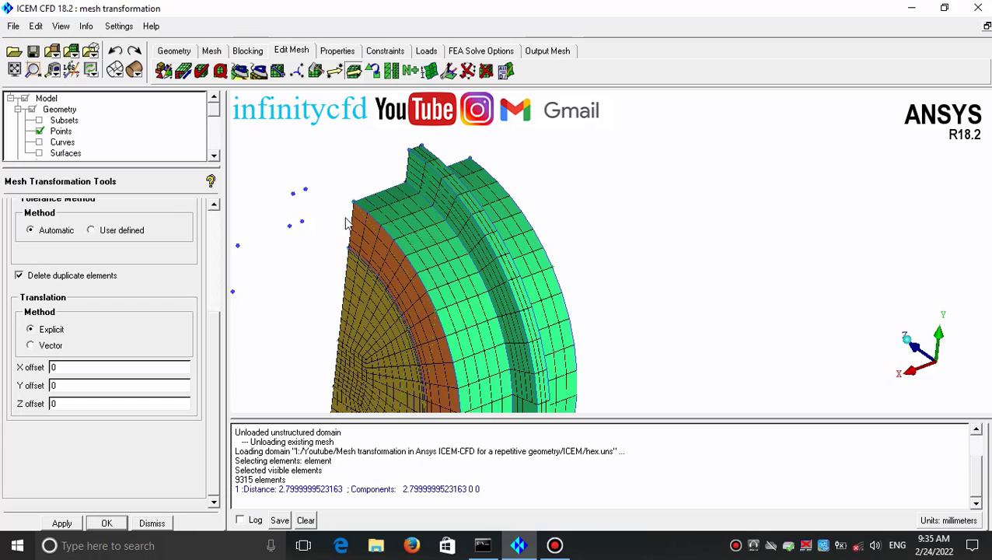
Copy the measured distance 2.7999999523163 into the X offset and apply the mesh translation
{"action": "double_click", "coordinate": [305, 489]}
{"action": "key", "text": "ctrl+c"}
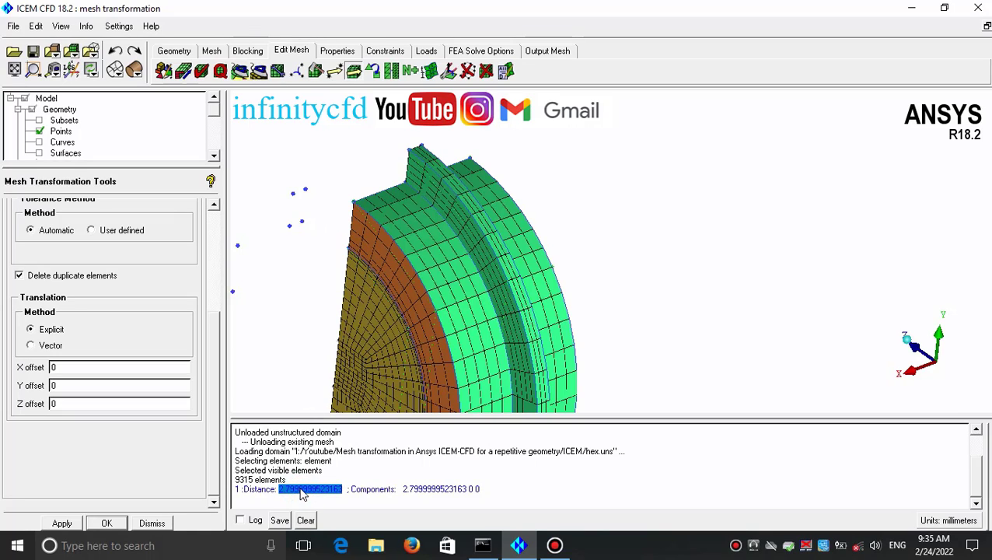
{"action": "double_click", "coordinate": [87, 367]}
{"action": "key", "text": "ctrl+v"}
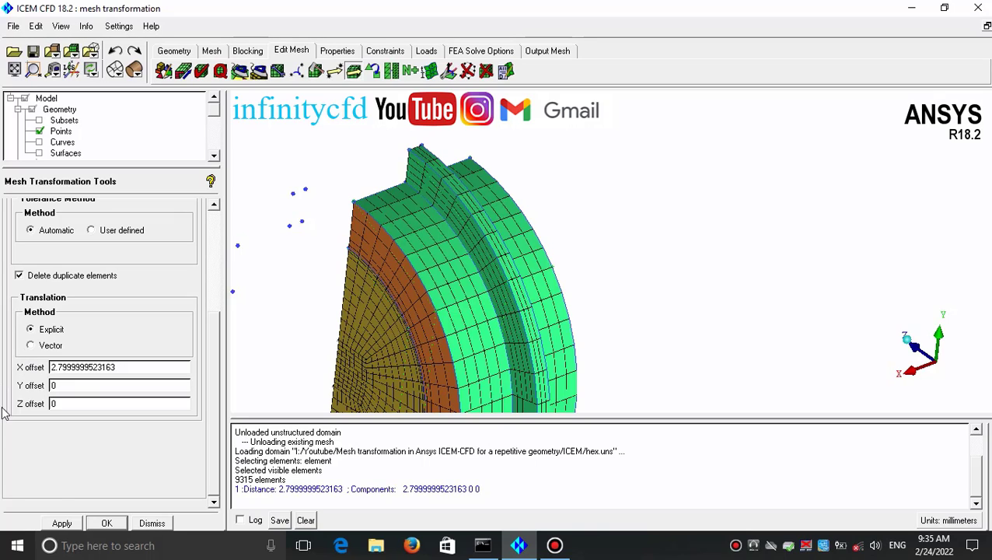
{"action": "left_click", "coordinate": [62, 523]}
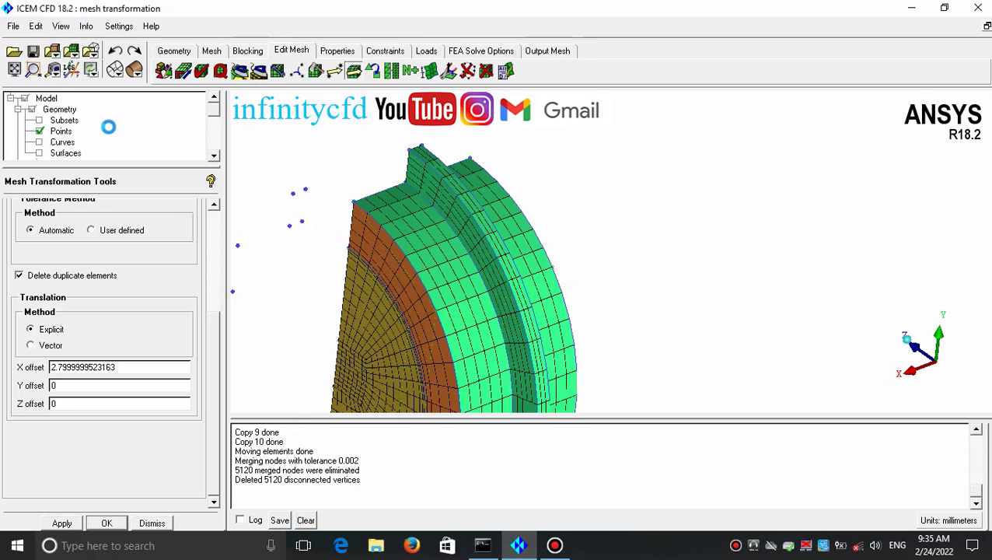
Fit the copied mesh in view and hide all parts except ADIABATIC_WALL
{"action": "left_click", "coordinate": [14, 70]}
{"action": "left_click_drag", "start_coordinate": [488, 230], "coordinate": [269, 223]}
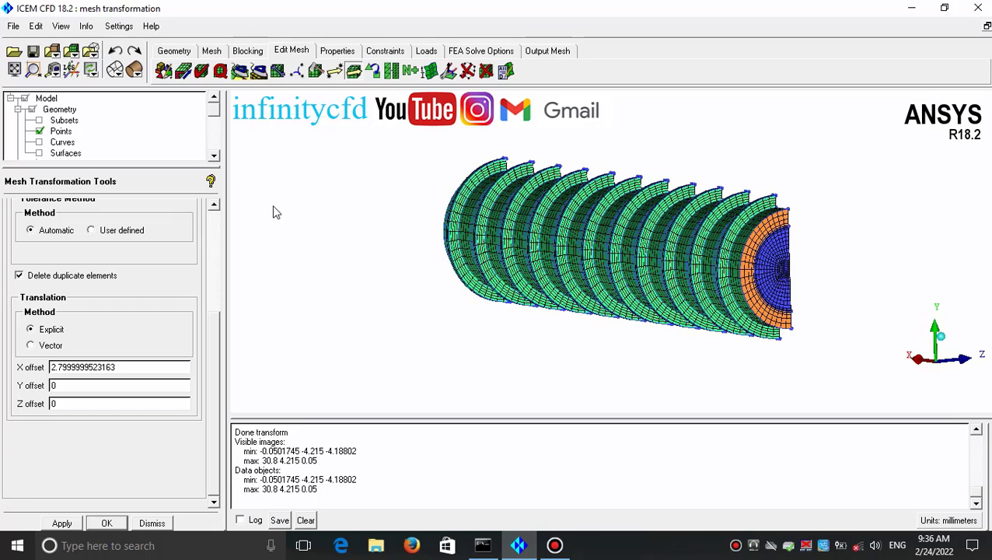
{"action": "left_click_drag", "start_coordinate": [57, 165], "coordinate": [78, 356]}
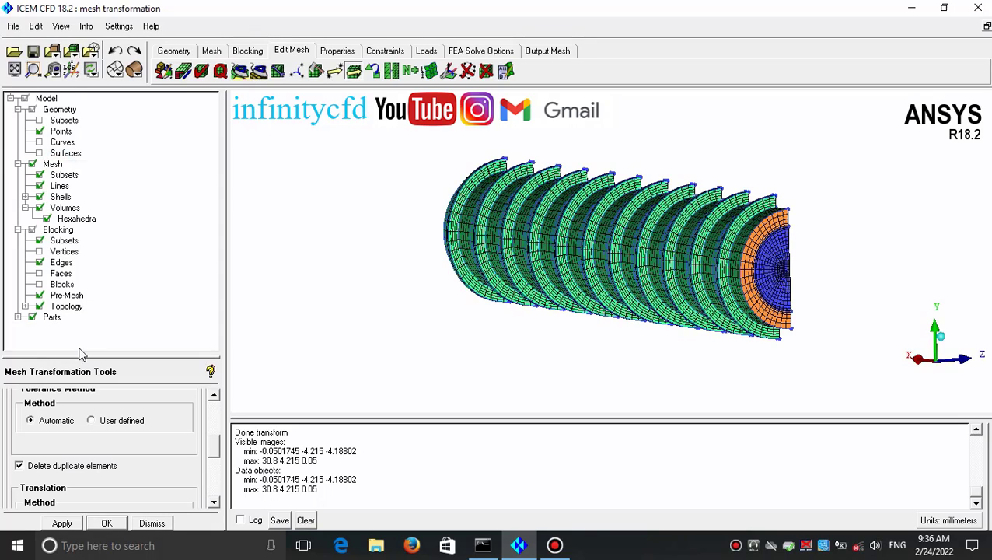
{"action": "left_click", "coordinate": [18, 318]}
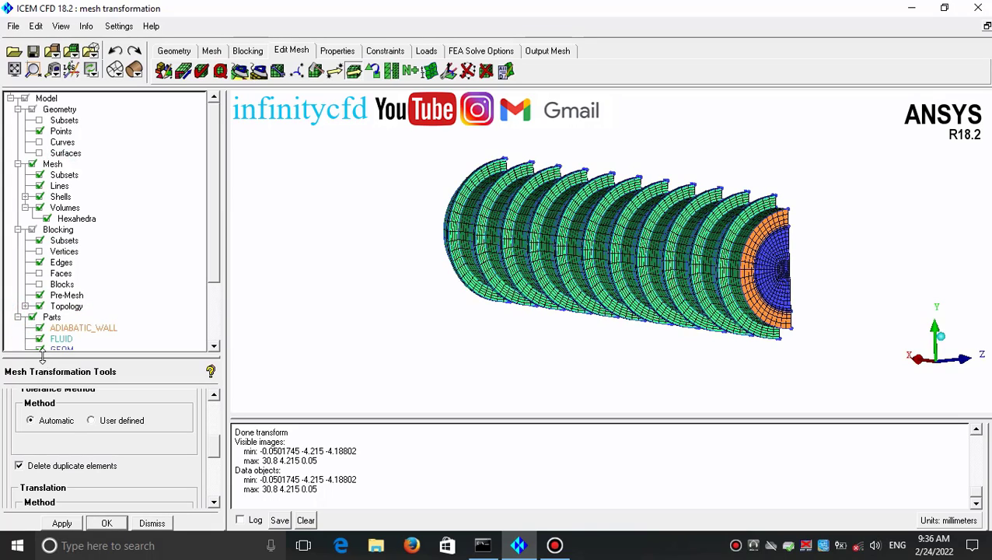
{"action": "left_click_drag", "start_coordinate": [39, 357], "coordinate": [47, 434]}
{"action": "left_click", "coordinate": [32, 317]}
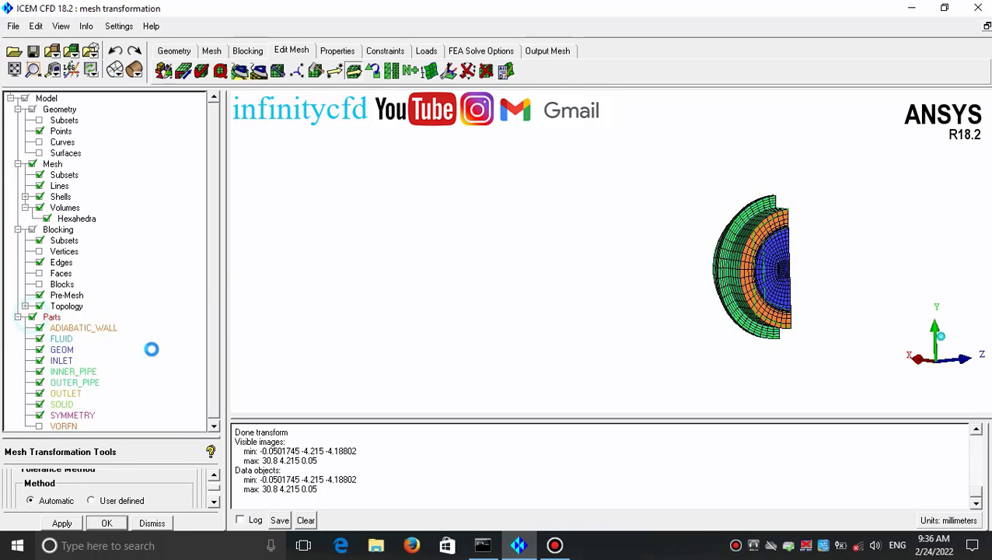
{"action": "left_click", "coordinate": [213, 426]}
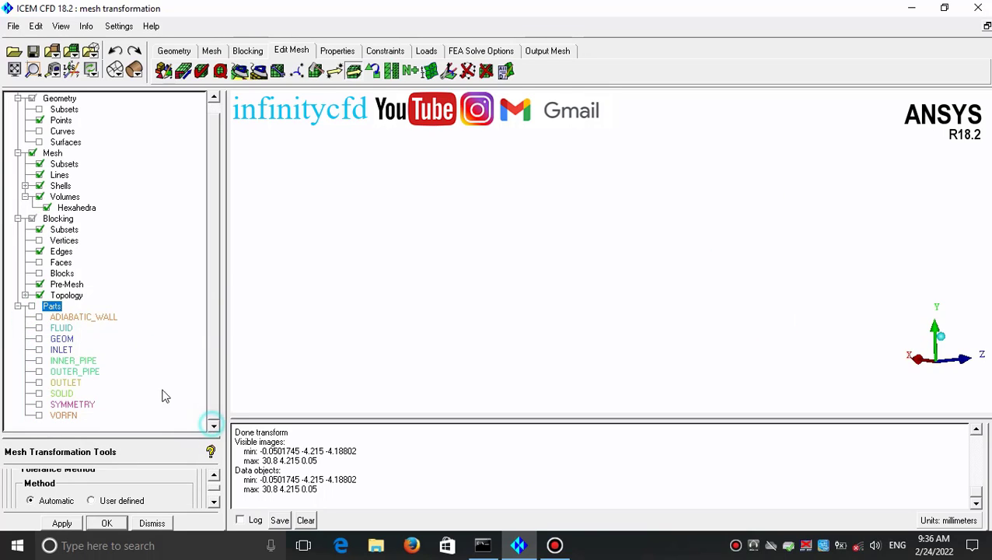
{"action": "left_click", "coordinate": [39, 318]}
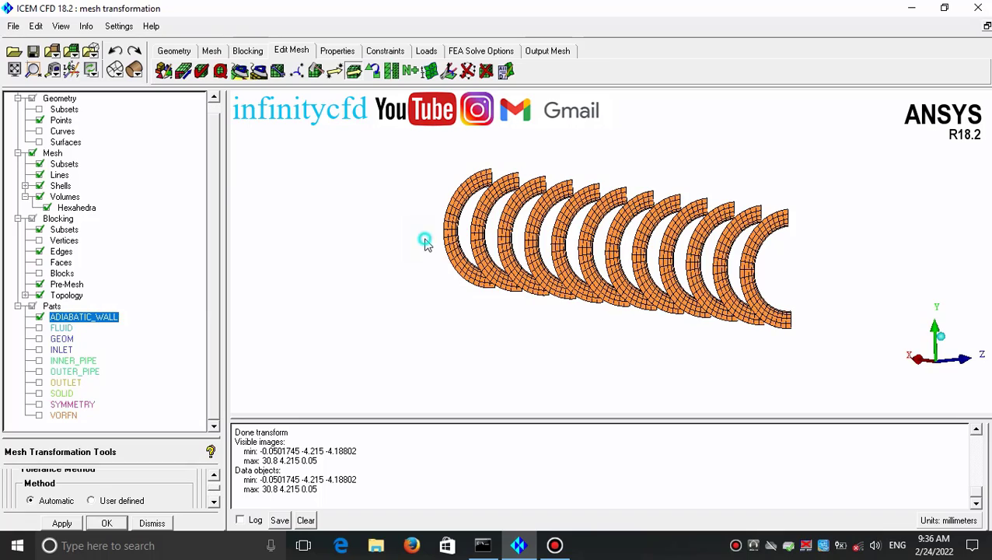
{"action": "left_click_drag", "start_coordinate": [425, 242], "coordinate": [622, 222]}
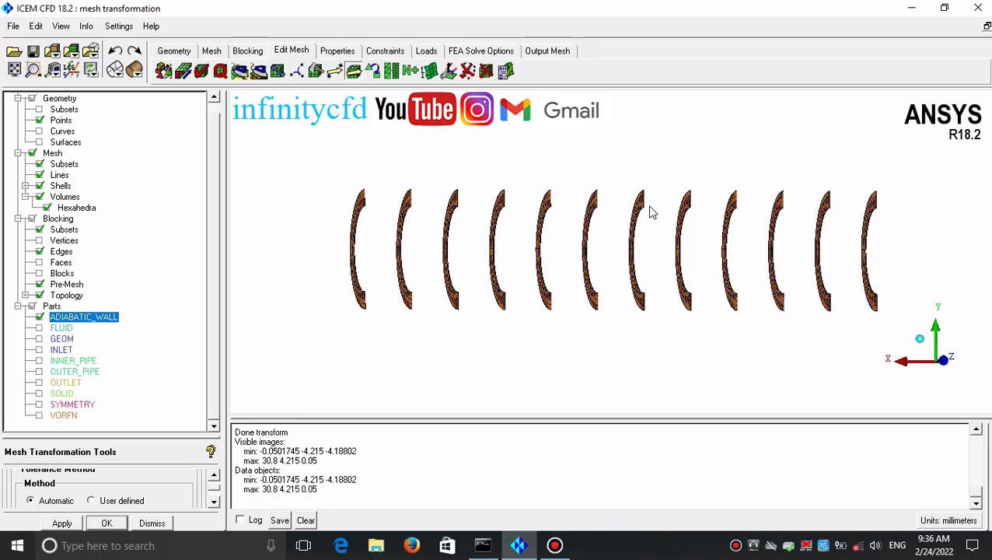
Create a part named INTERIOR from the intermediate ADIABATIC_WALL rings, leaving the two end rings in their original part
{"action": "right_click", "coordinate": [51, 306]}
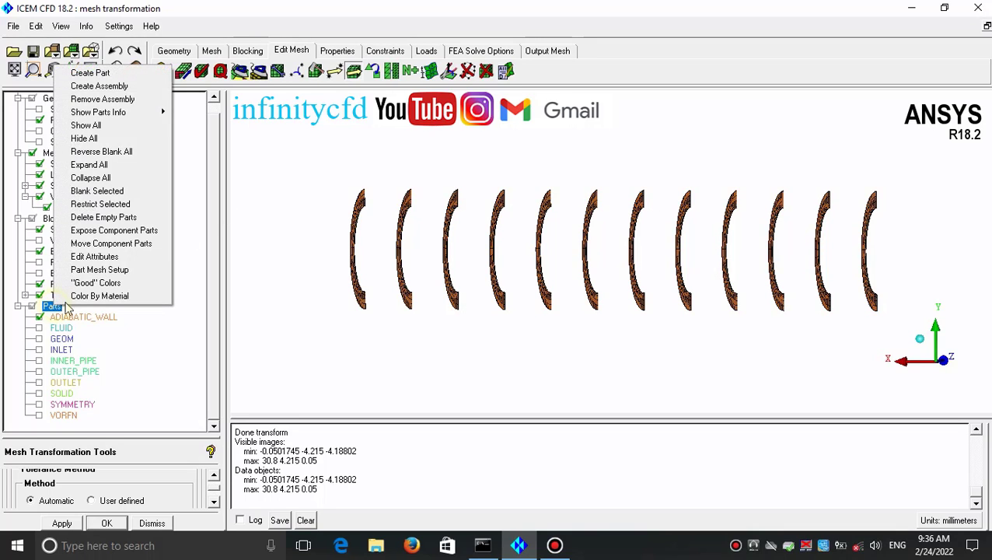
{"action": "left_click", "coordinate": [90, 72]}
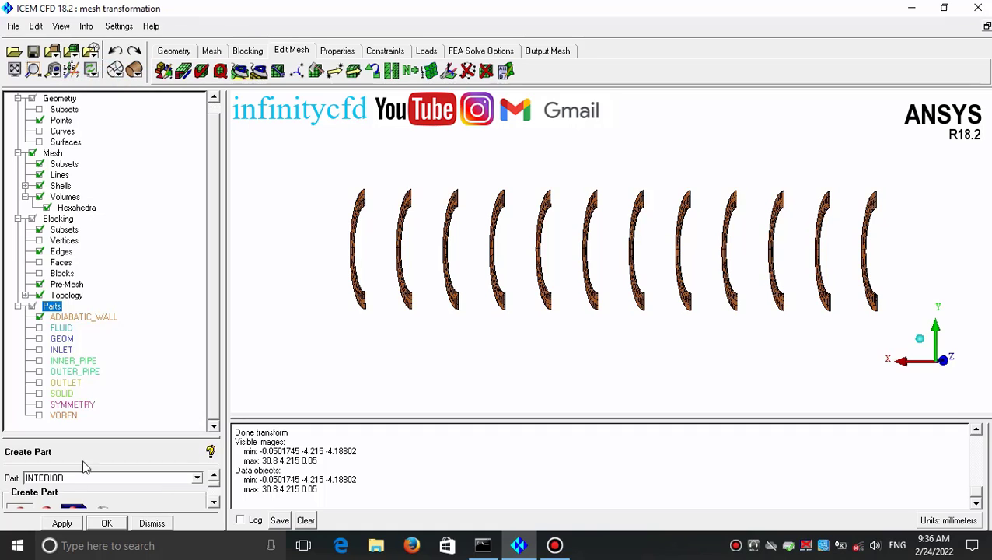
{"action": "left_click", "coordinate": [72, 480]}
{"action": "left_click_drag", "start_coordinate": [71, 435], "coordinate": [81, 183]}
{"action": "left_click", "coordinate": [164, 305]}
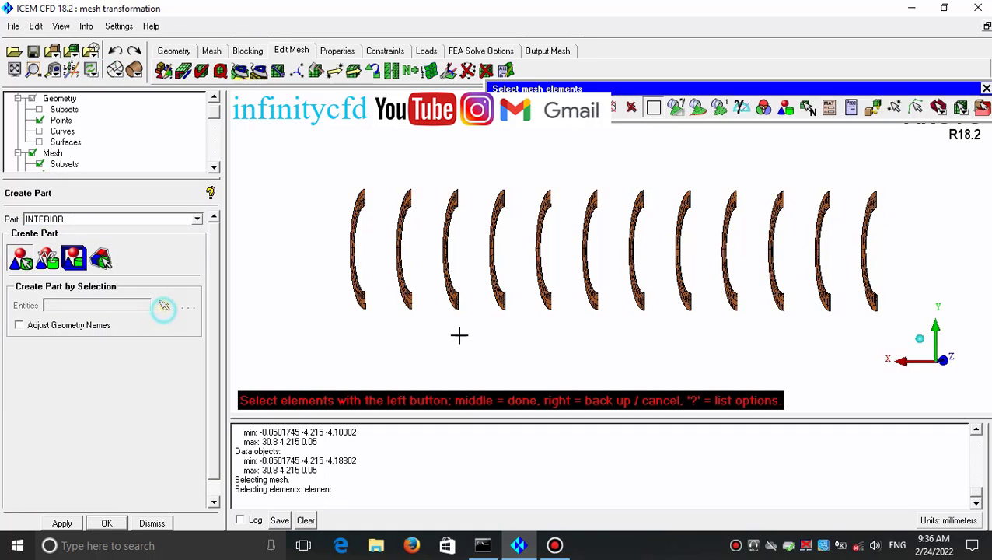
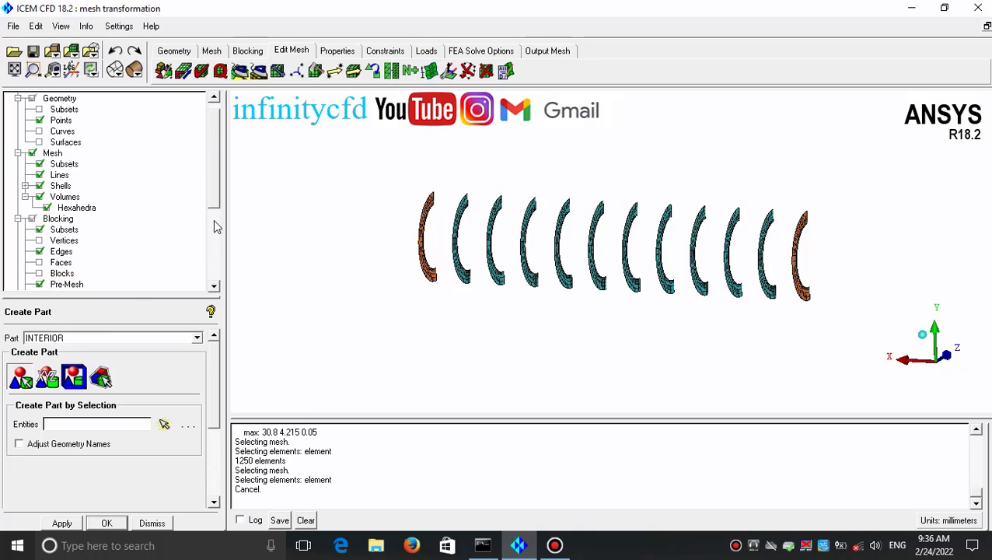
Hide the ADIABATIC_WALL and INTERIOR parts and show only the INLET faces
{"action": "scroll", "coordinate": [215, 194], "scroll_direction": "down", "scroll_amount": 3}
{"action": "left_click", "coordinate": [39, 208]}
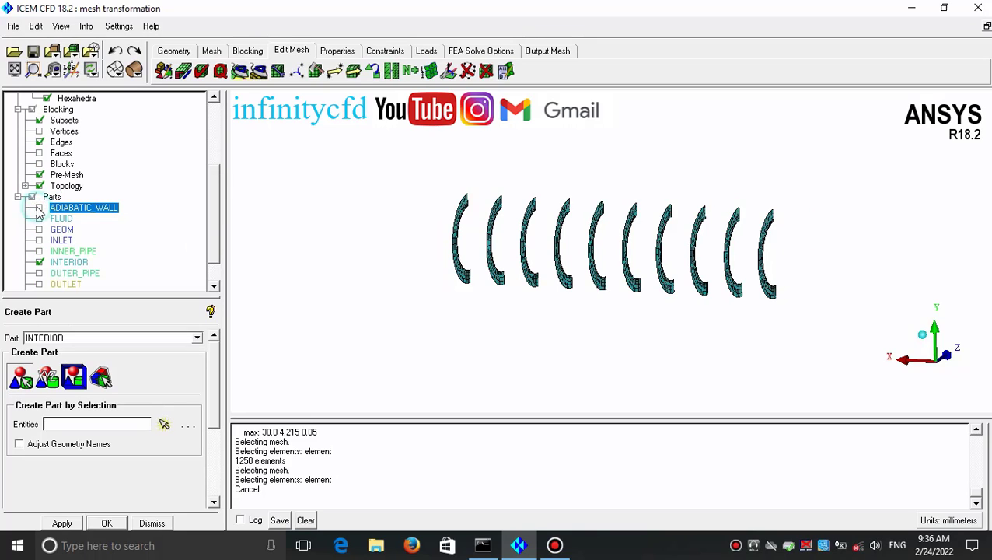
{"action": "left_click", "coordinate": [39, 262]}
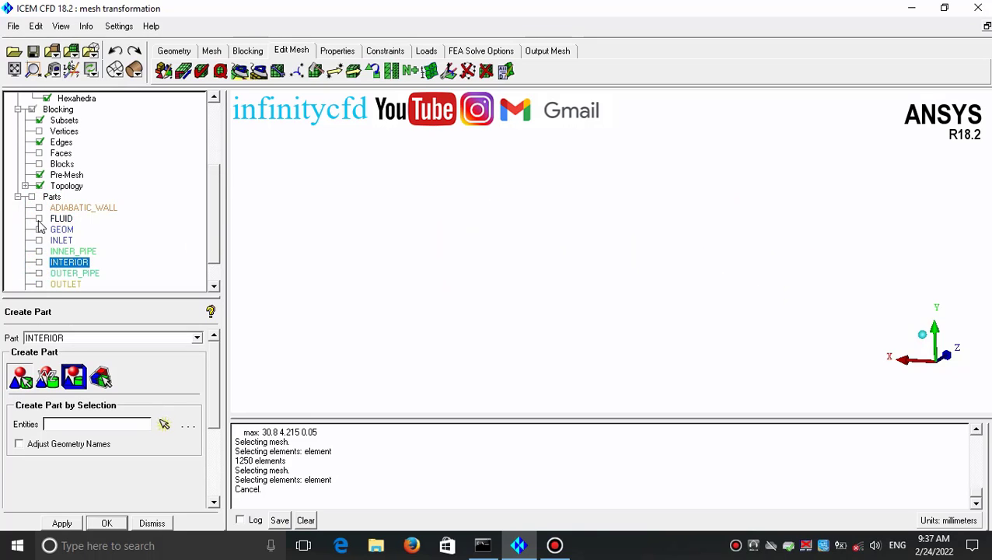
{"action": "left_click", "coordinate": [39, 240]}
{"action": "left_click_drag", "start_coordinate": [499, 285], "coordinate": [479, 254]}
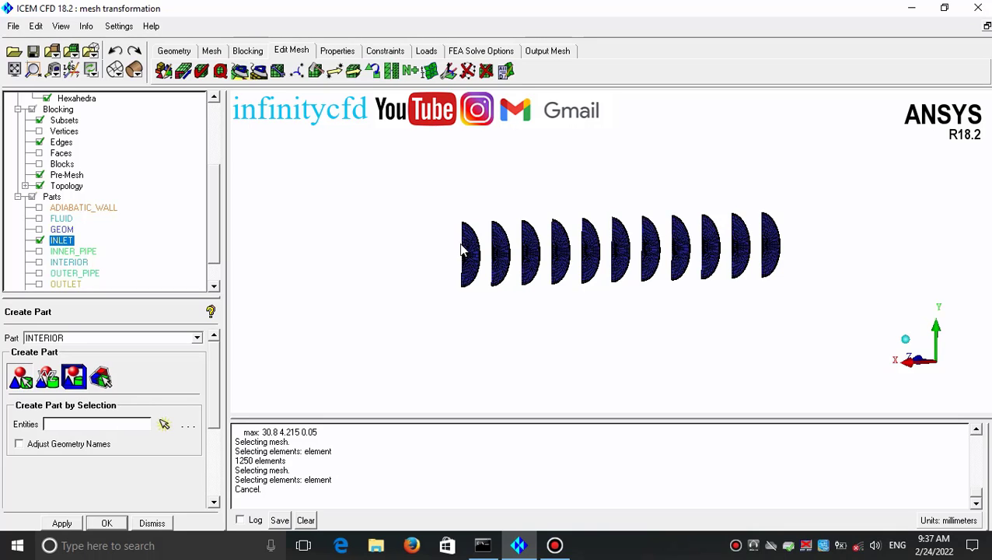
{"action": "left_click_drag", "start_coordinate": [585, 243], "coordinate": [560, 229]}
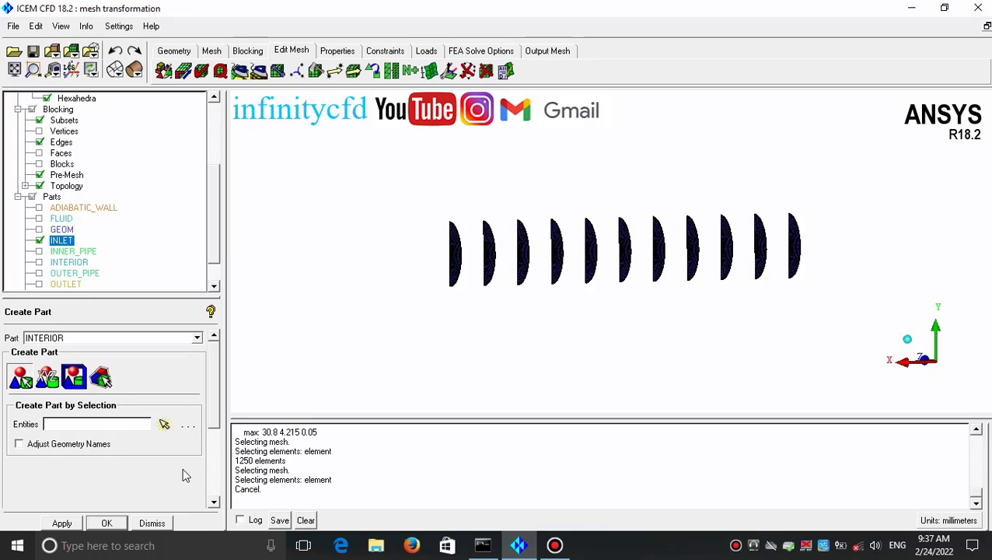
Move all repeated INLET faces into the INTERIOR part, leaving only the end face at the low-X side as INLET
{"action": "left_click", "coordinate": [164, 424]}
{"action": "mouse_move", "coordinate": [491, 333]}
{"action": "left_mouse_down"}
{"action": "mouse_move", "coordinate": [408, 321]}
{"action": "mouse_move", "coordinate": [456, 237]}
{"action": "left_mouse_up"}
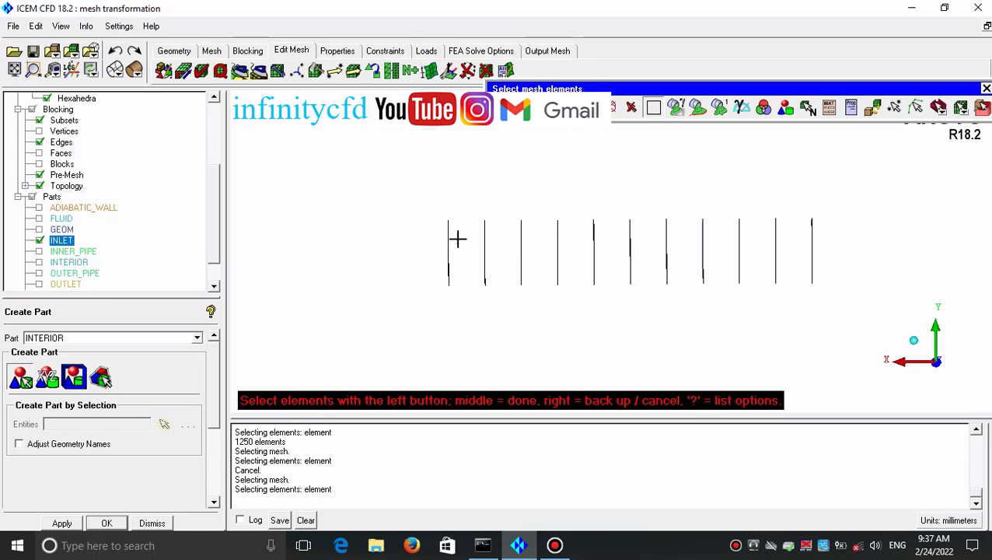
{"action": "left_click", "coordinate": [717, 278]}
{"action": "left_click_drag", "start_coordinate": [717, 279], "coordinate": [720, 300]}
{"action": "key", "text": "F9"}
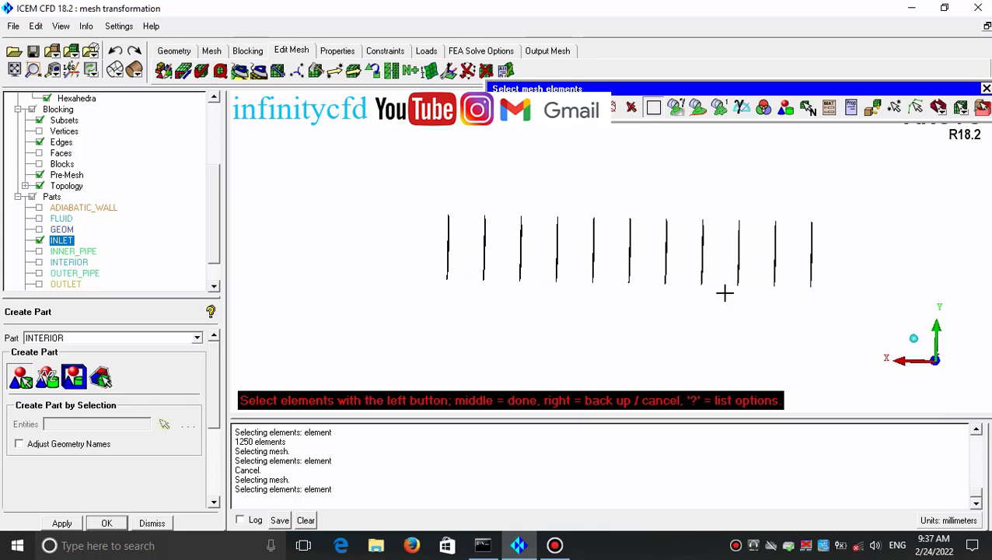
{"action": "left_click", "coordinate": [360, 166]}
{"action": "left_click", "coordinate": [787, 339]}
{"action": "middle_click", "coordinate": [689, 314]}
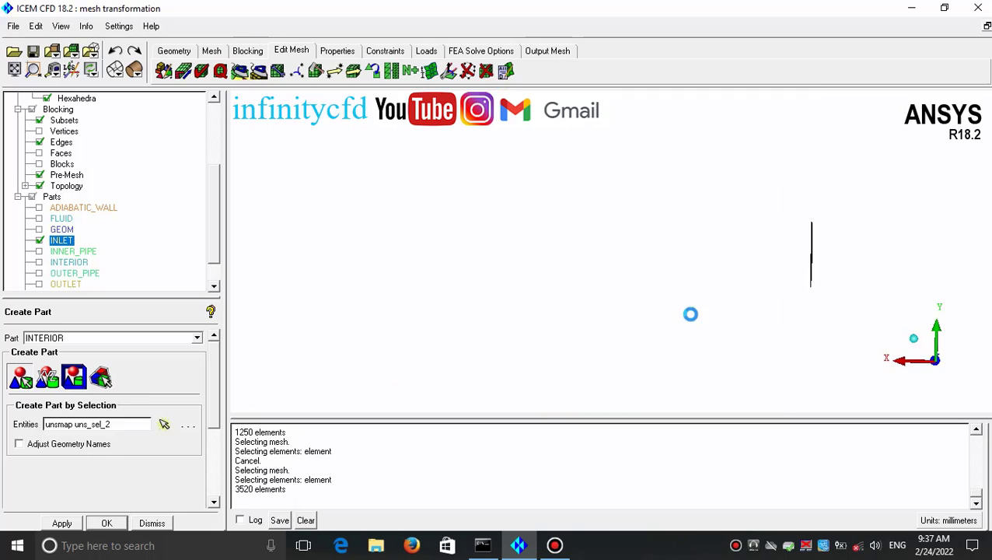
{"action": "right_click", "coordinate": [689, 318]}
{"action": "left_click_drag", "start_coordinate": [689, 321], "coordinate": [559, 340]}
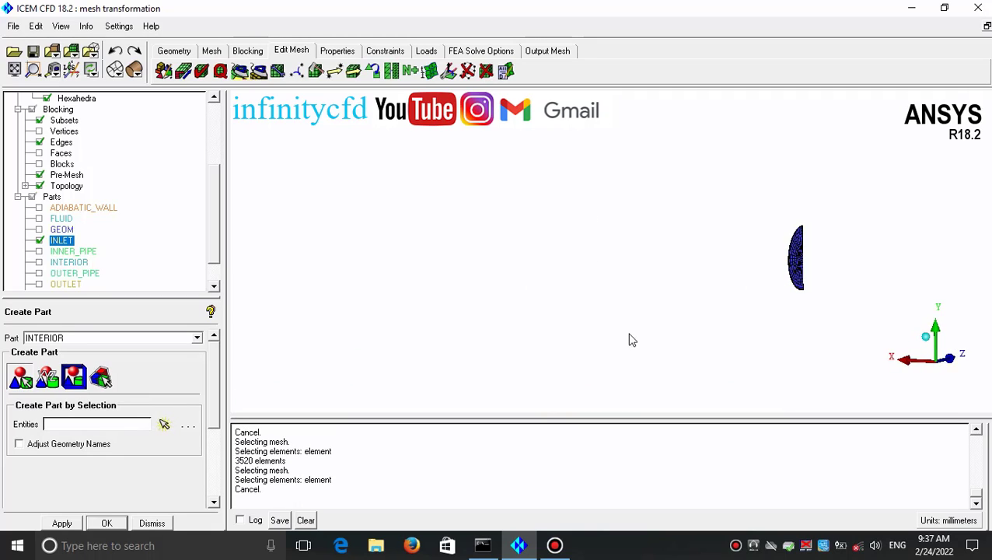
Hide INLET and examine the INNER_PIPE and INTERIOR parts one at a time
{"action": "left_click", "coordinate": [38, 241]}
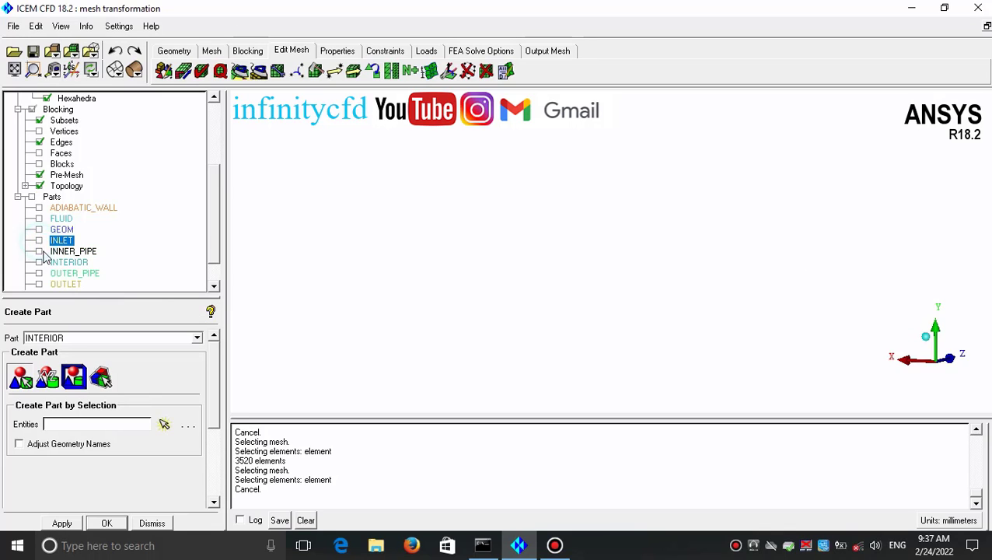
{"action": "left_click", "coordinate": [39, 251]}
{"action": "left_click_drag", "start_coordinate": [602, 261], "coordinate": [528, 255]}
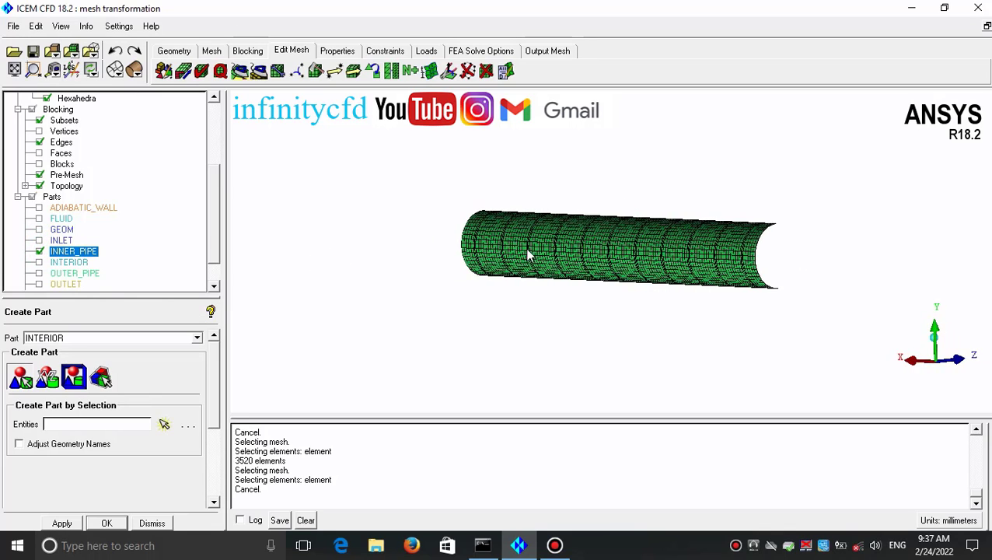
{"action": "left_click", "coordinate": [39, 251]}
{"action": "left_click", "coordinate": [38, 262]}
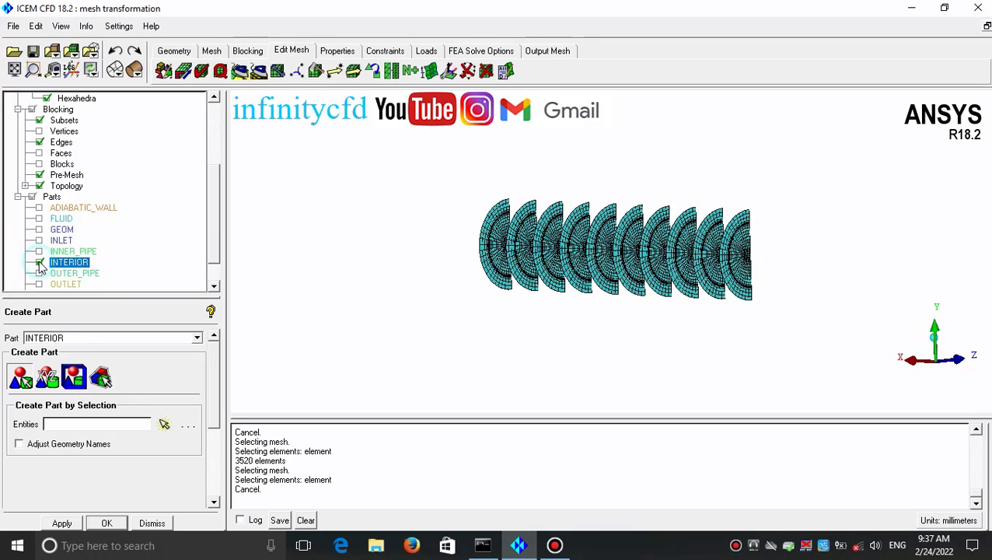
{"action": "left_click", "coordinate": [39, 262]}
Examine the OUTER_PIPE, OUTLET, SOLID and SYMMETRY parts one at a time
{"action": "left_click_drag", "start_coordinate": [78, 298], "coordinate": [81, 346]}
{"action": "left_click", "coordinate": [39, 285]}
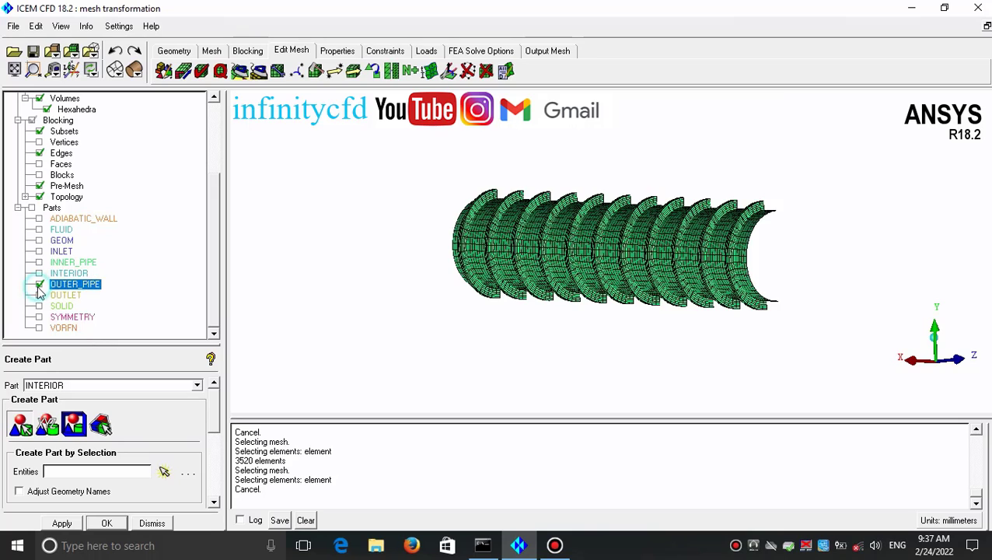
{"action": "left_click", "coordinate": [39, 284]}
{"action": "left_click", "coordinate": [39, 295]}
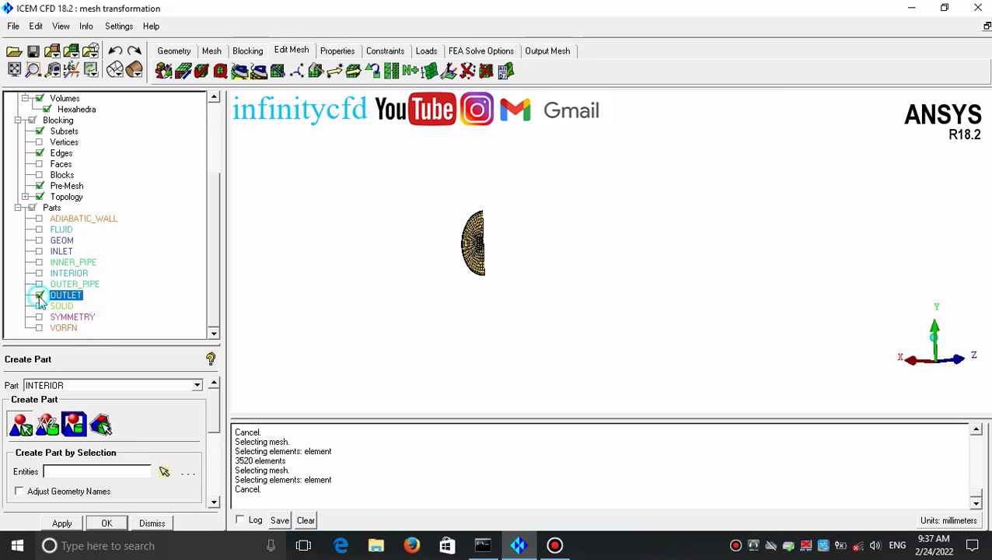
{"action": "left_click", "coordinate": [38, 296]}
{"action": "left_click", "coordinate": [39, 306]}
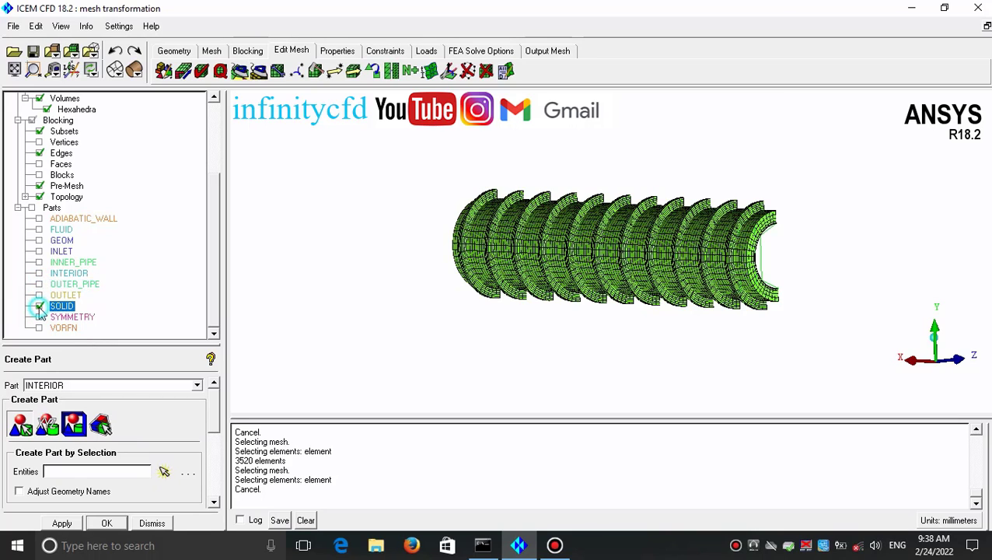
{"action": "left_click", "coordinate": [39, 306]}
{"action": "left_click", "coordinate": [39, 317]}
{"action": "left_click", "coordinate": [39, 317]}
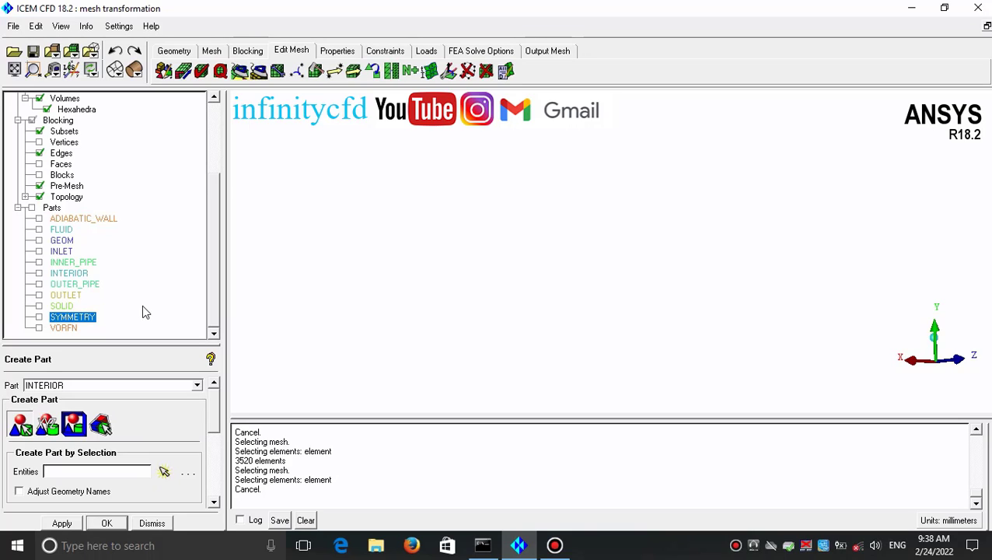
Run Check Mesh with the preset error and possible-problem checks and ignore the multiple-edge elements
{"action": "left_click", "coordinate": [202, 70]}
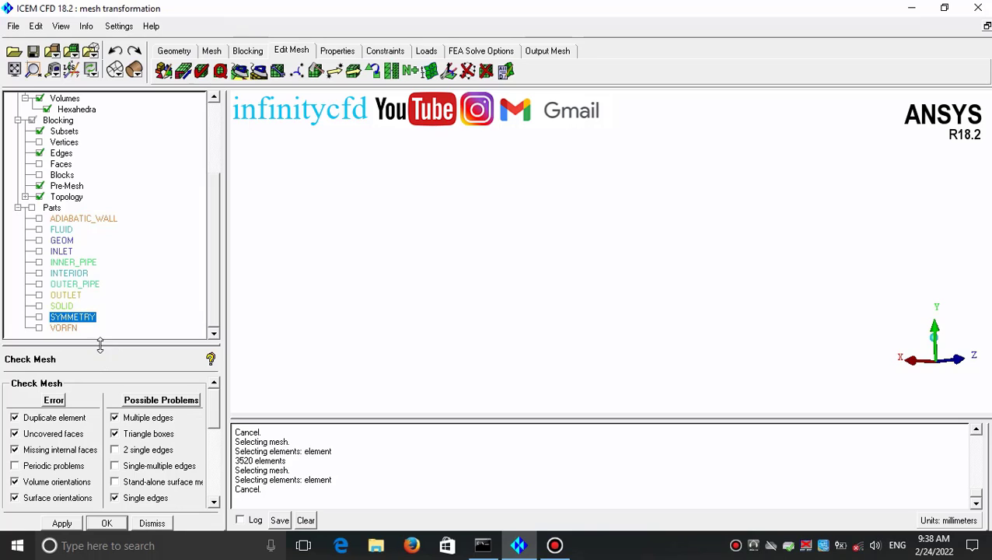
{"action": "left_click_drag", "start_coordinate": [99, 343], "coordinate": [98, 214]}
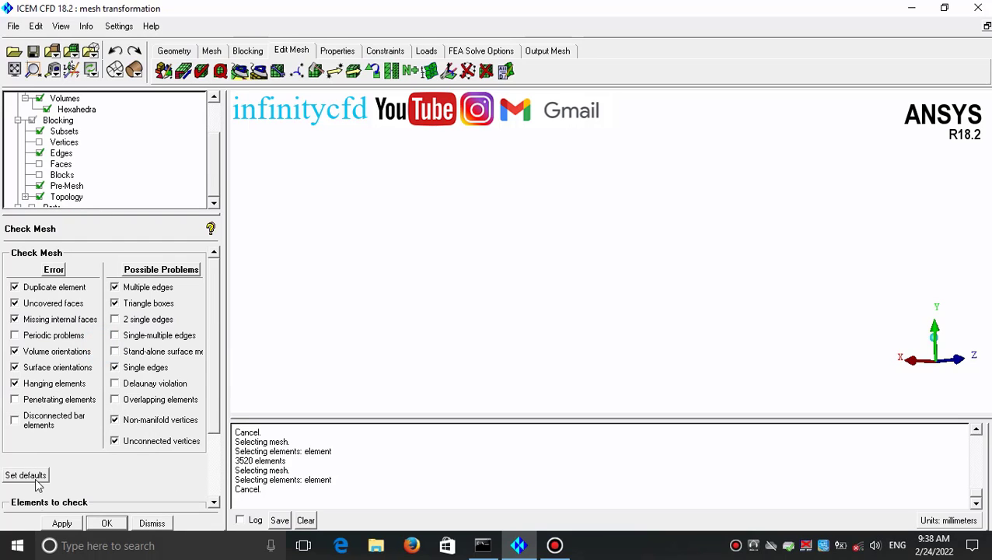
{"action": "left_click", "coordinate": [62, 524]}
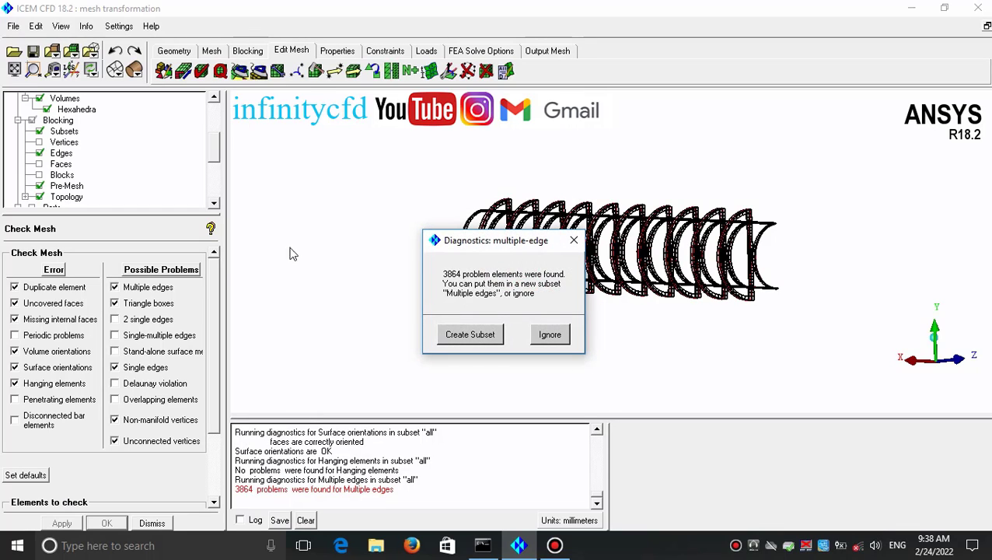
{"action": "left_click", "coordinate": [168, 287]}
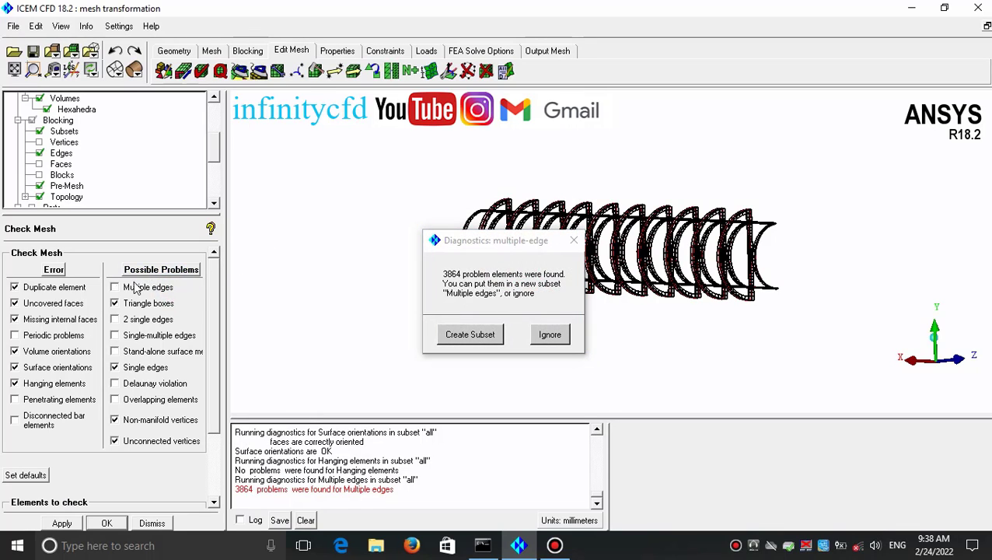
{"action": "left_click", "coordinate": [132, 287]}
{"action": "left_click", "coordinate": [549, 336]}
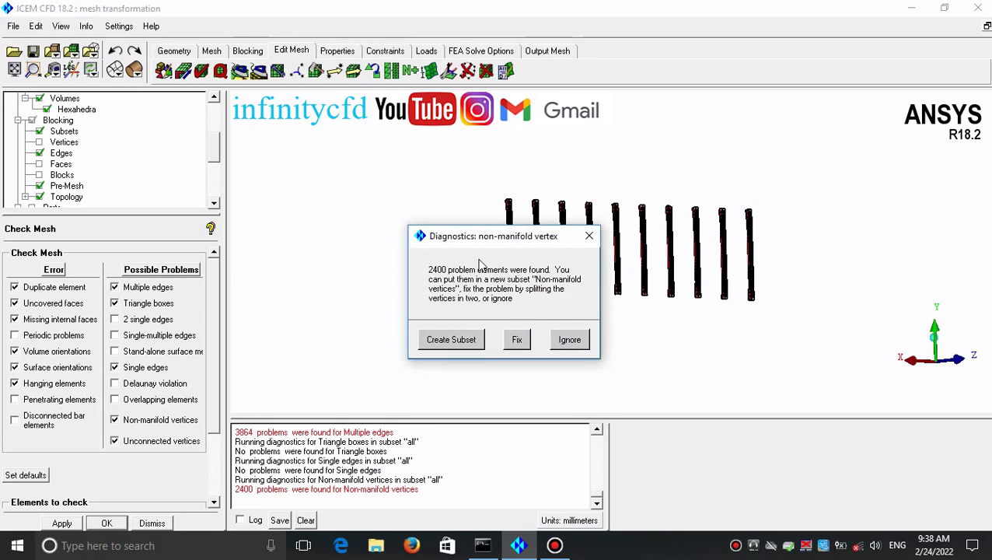
Ignore the non-manifold vertex elements and complete the mesh check
{"action": "left_click_drag", "start_coordinate": [490, 246], "coordinate": [515, 247]}
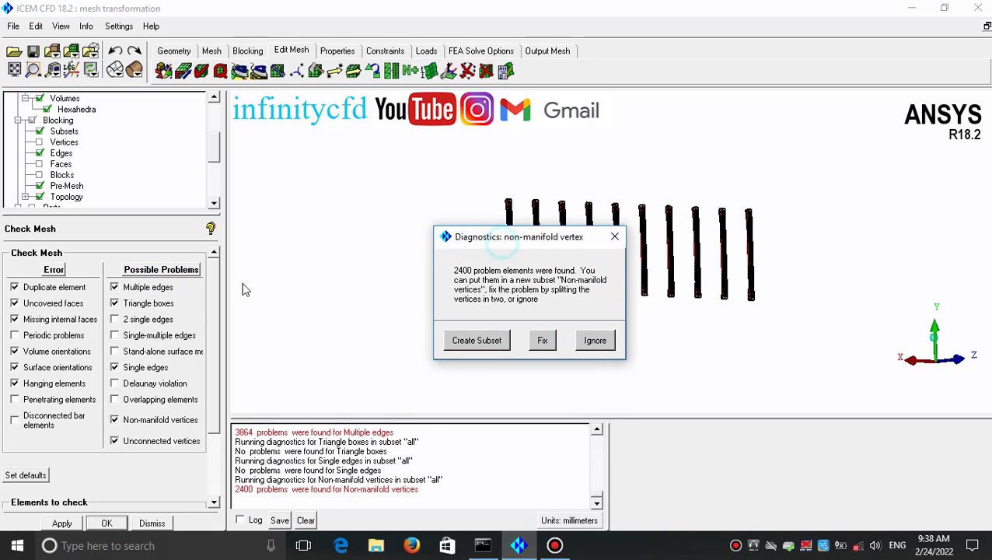
{"action": "left_click", "coordinate": [199, 425]}
{"action": "left_click", "coordinate": [199, 422]}
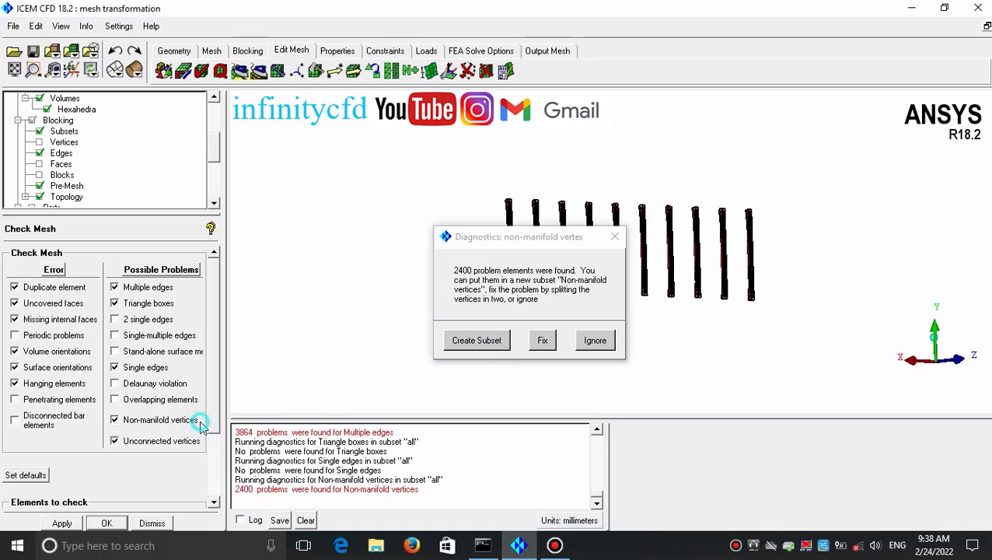
{"action": "left_click", "coordinate": [592, 342]}
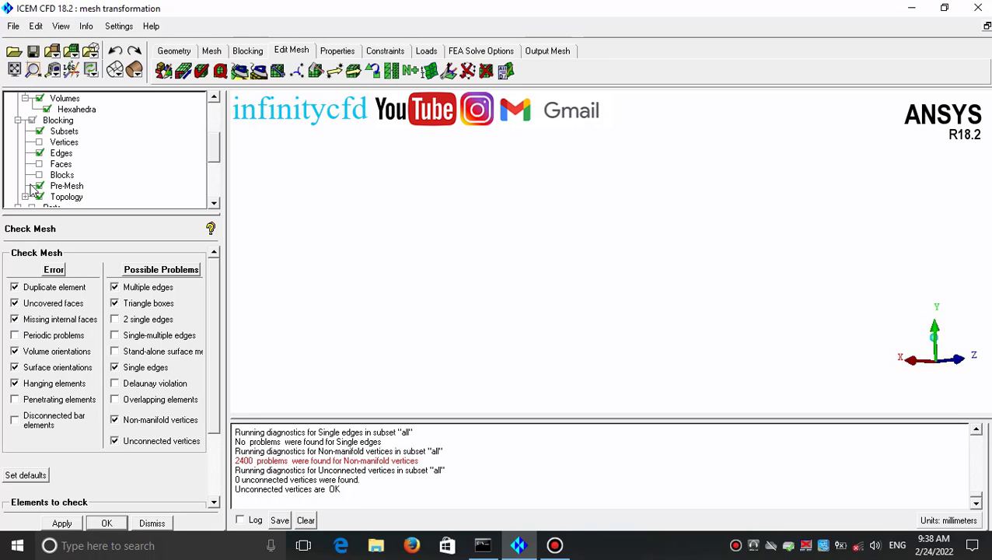
Show all parts, inspect the complete finned-tube mesh, and clear the message log
{"action": "left_click_drag", "start_coordinate": [36, 216], "coordinate": [36, 307]}
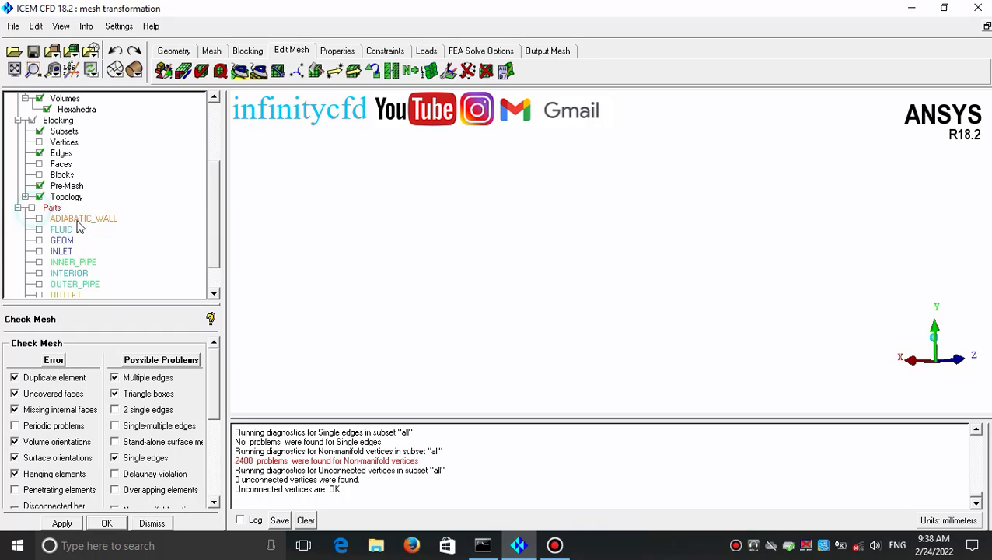
{"action": "left_click_drag", "start_coordinate": [448, 263], "coordinate": [500, 270]}
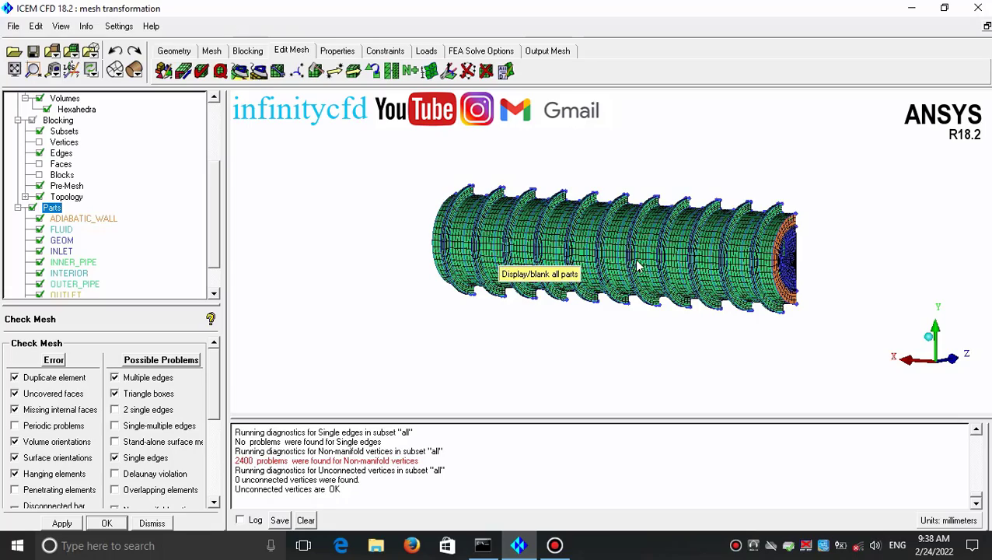
{"action": "left_click_drag", "start_coordinate": [634, 266], "coordinate": [648, 294]}
{"action": "middle_click_drag", "start_coordinate": [645, 294], "coordinate": [627, 320]}
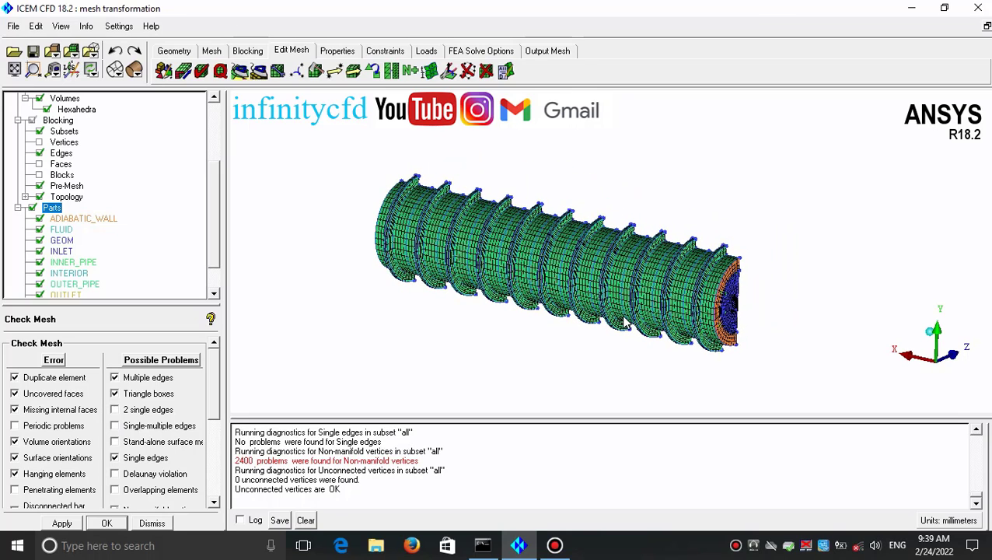
{"action": "left_click", "coordinate": [307, 520]}
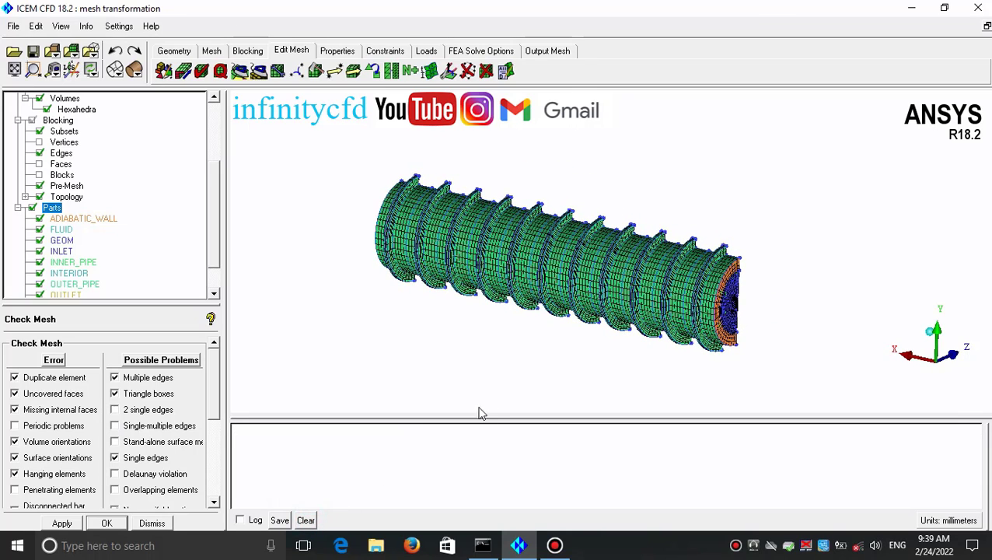